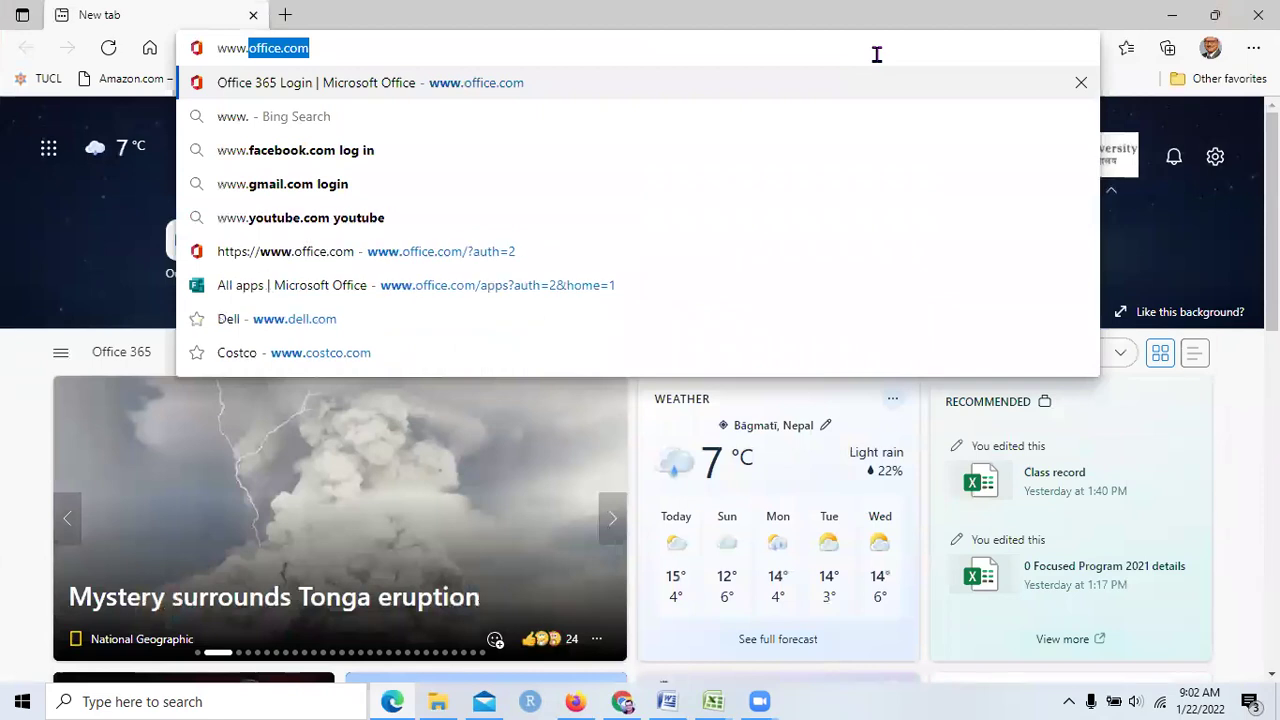
{"action": "type", "text": "ce.com"}
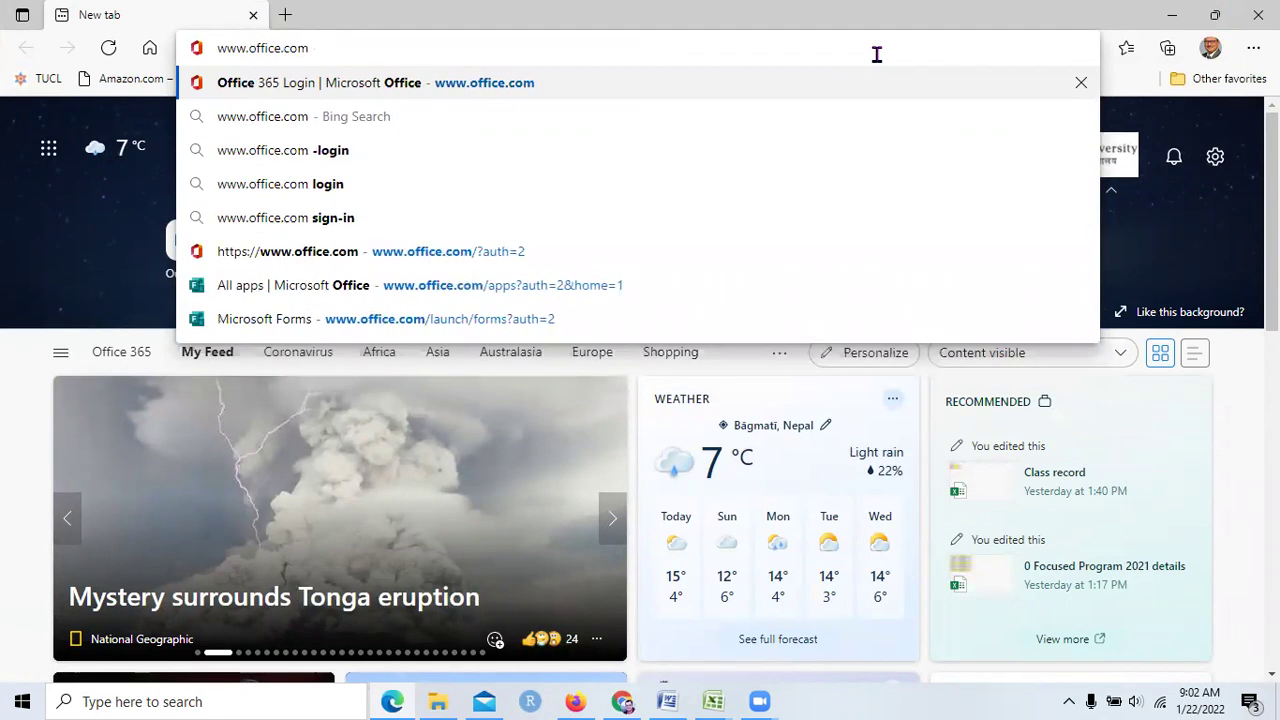
{"action": "key", "text": "Return"}
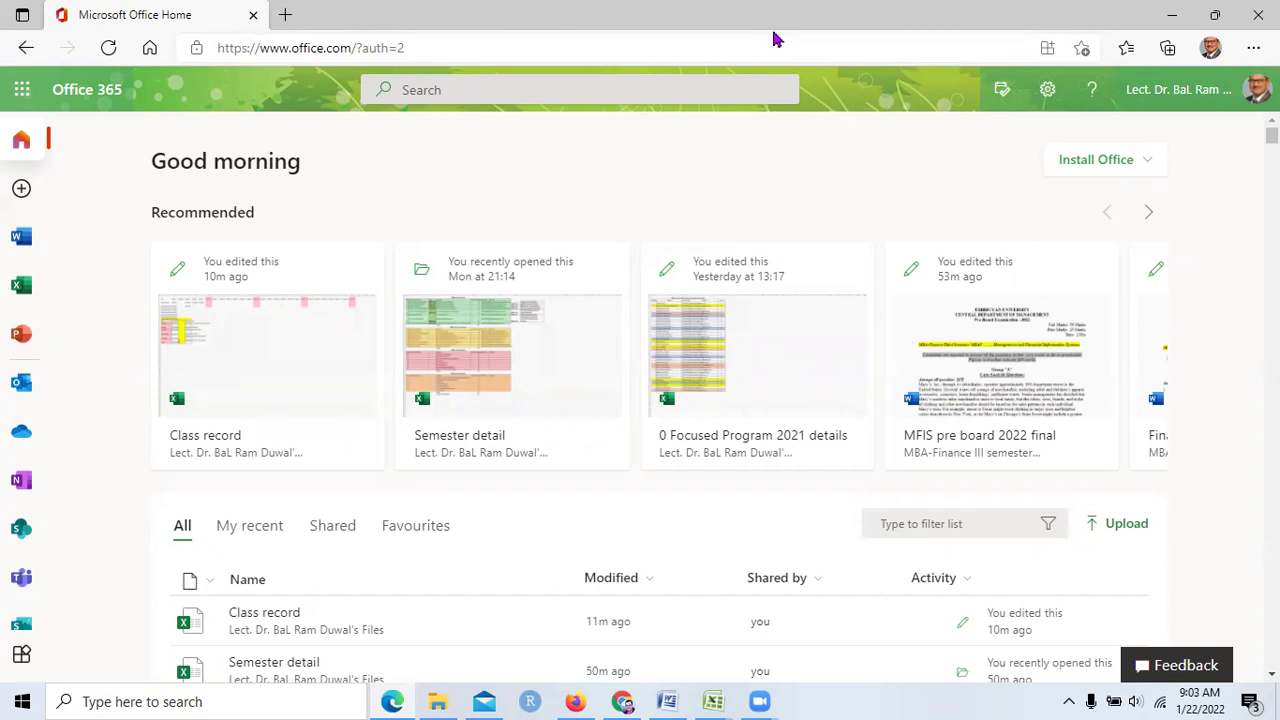
{"action": "left_click", "coordinate": [24, 585]}
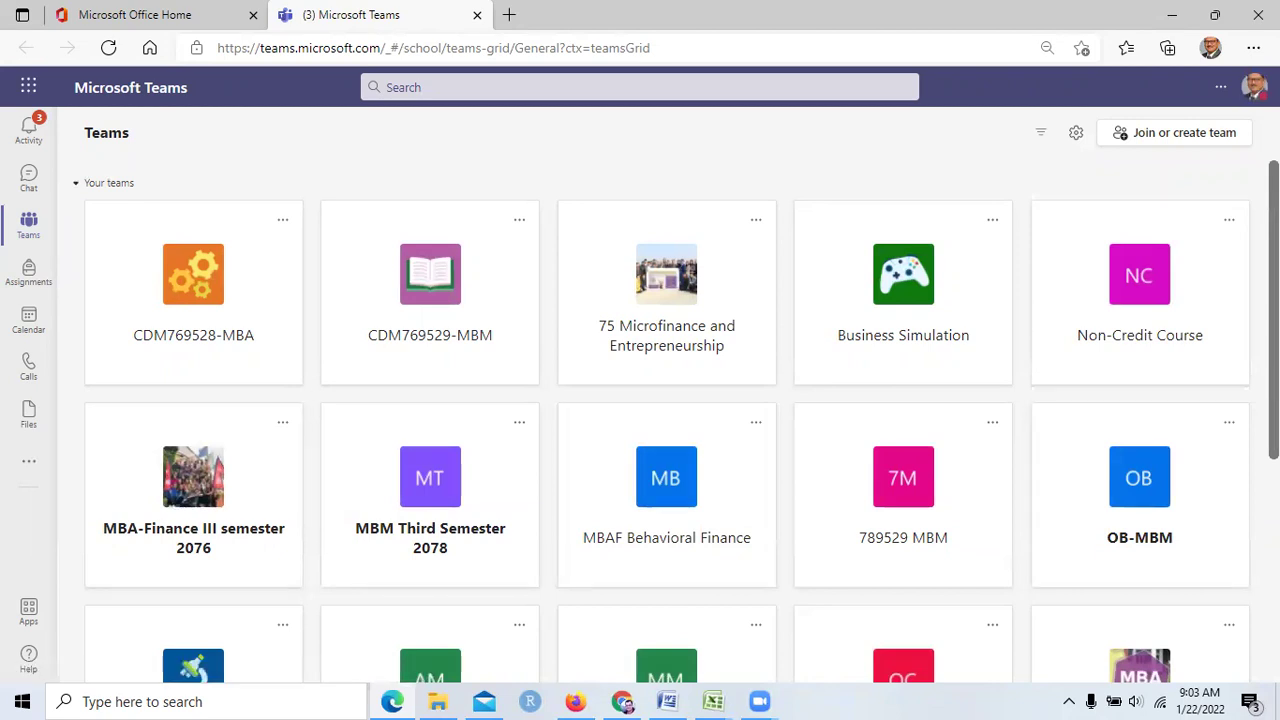
Step: Find the MBA-Marketing I semester 2078 team among your teams and open it
{"action": "scroll", "coordinate": [682, 422], "scroll_direction": "down", "scroll_amount": 1}
{"action": "scroll", "coordinate": [682, 422], "scroll_direction": "down", "scroll_amount": 1}
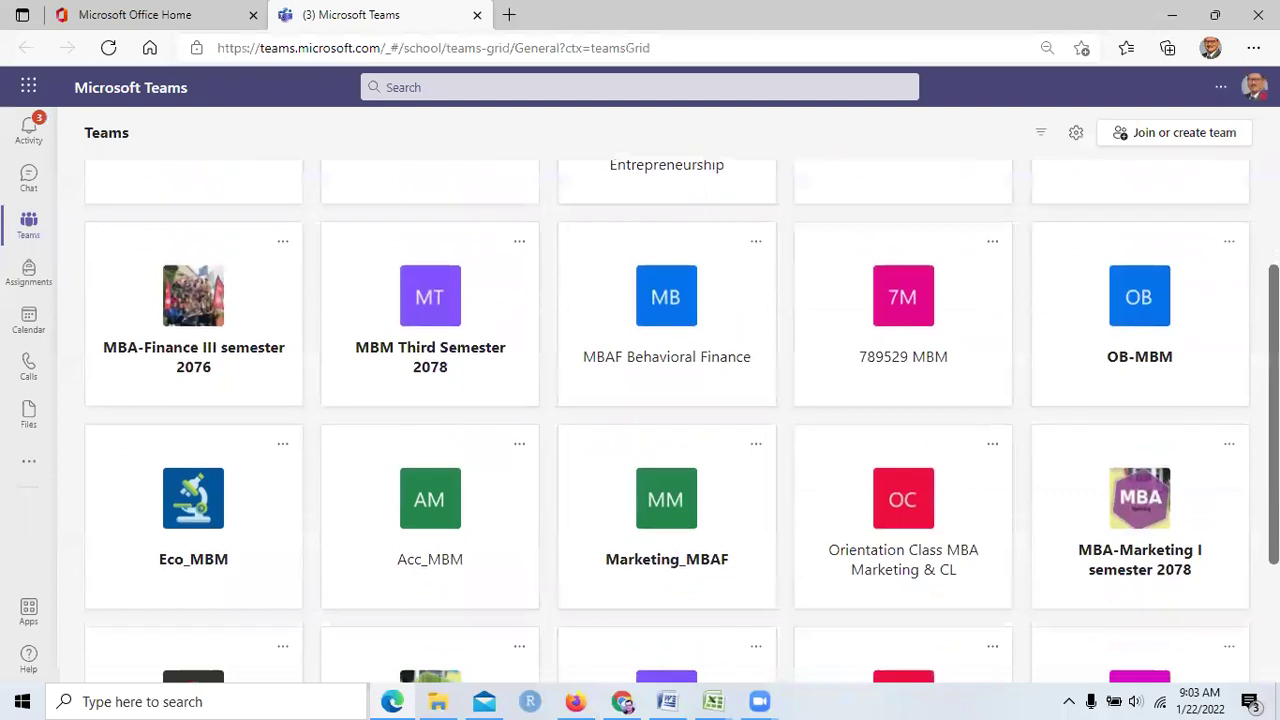
{"action": "scroll", "coordinate": [682, 428], "scroll_direction": "down", "scroll_amount": 1}
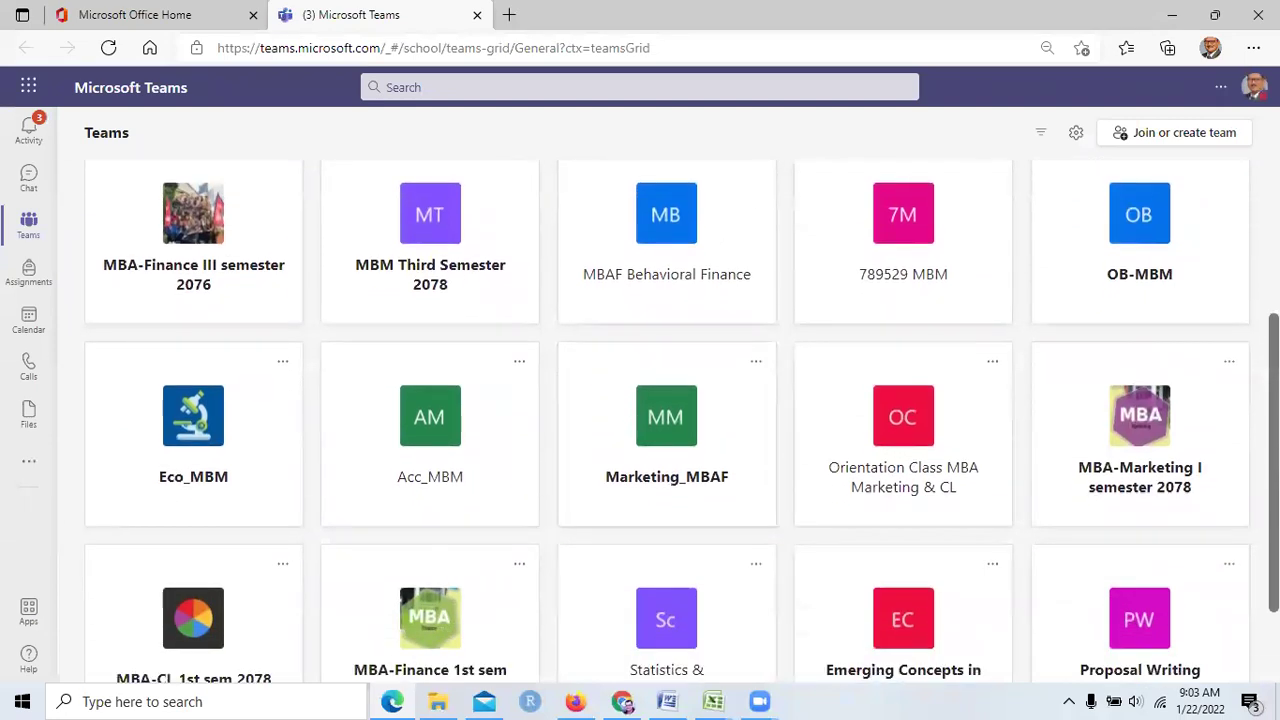
{"action": "scroll", "coordinate": [682, 428], "scroll_direction": "down", "scroll_amount": 1}
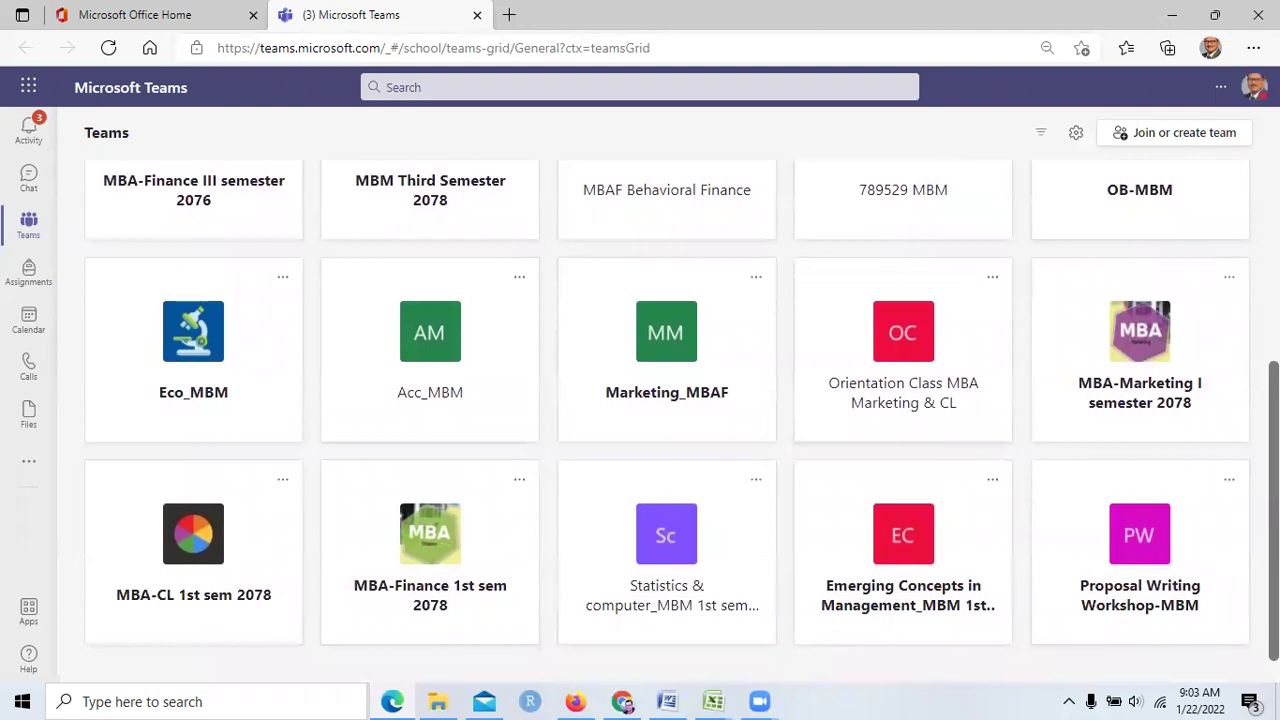
{"action": "left_click", "coordinate": [1170, 375]}
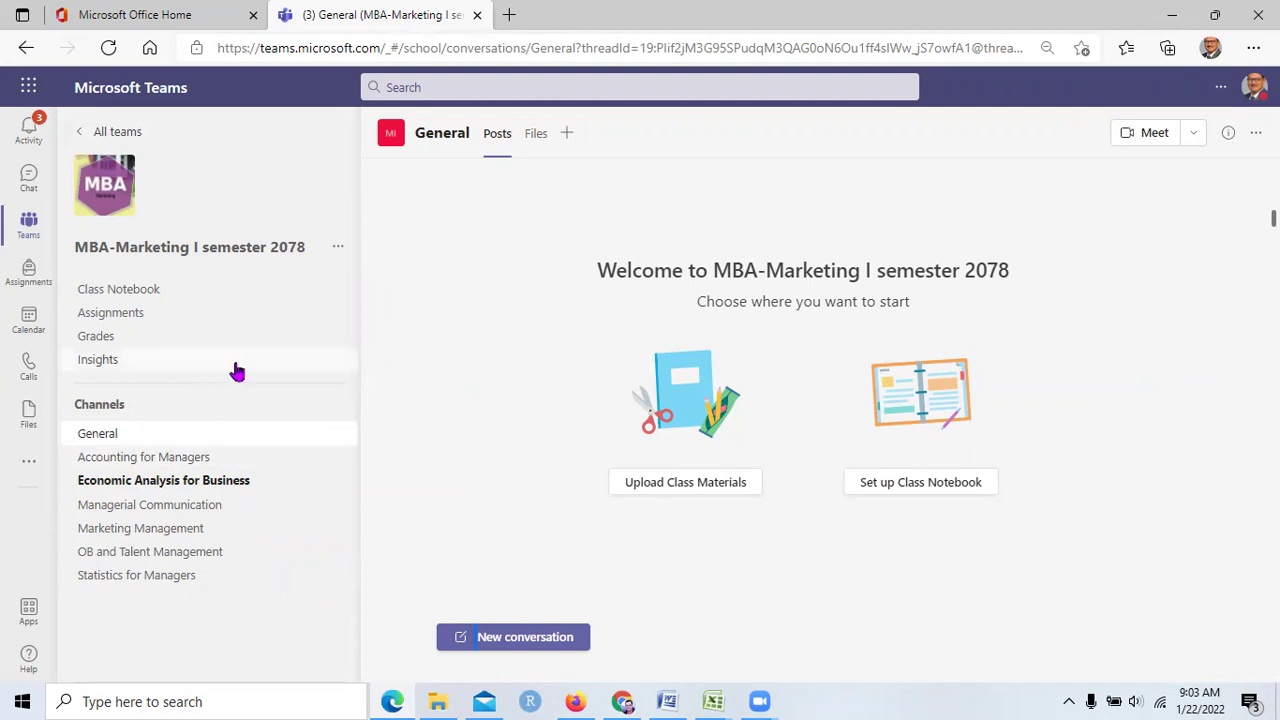
Step: Create a new meeting from the calendar's Sunday, January 16, 10 AM slot and title it "Tutorial Class"
{"action": "left_click", "coordinate": [29, 320]}
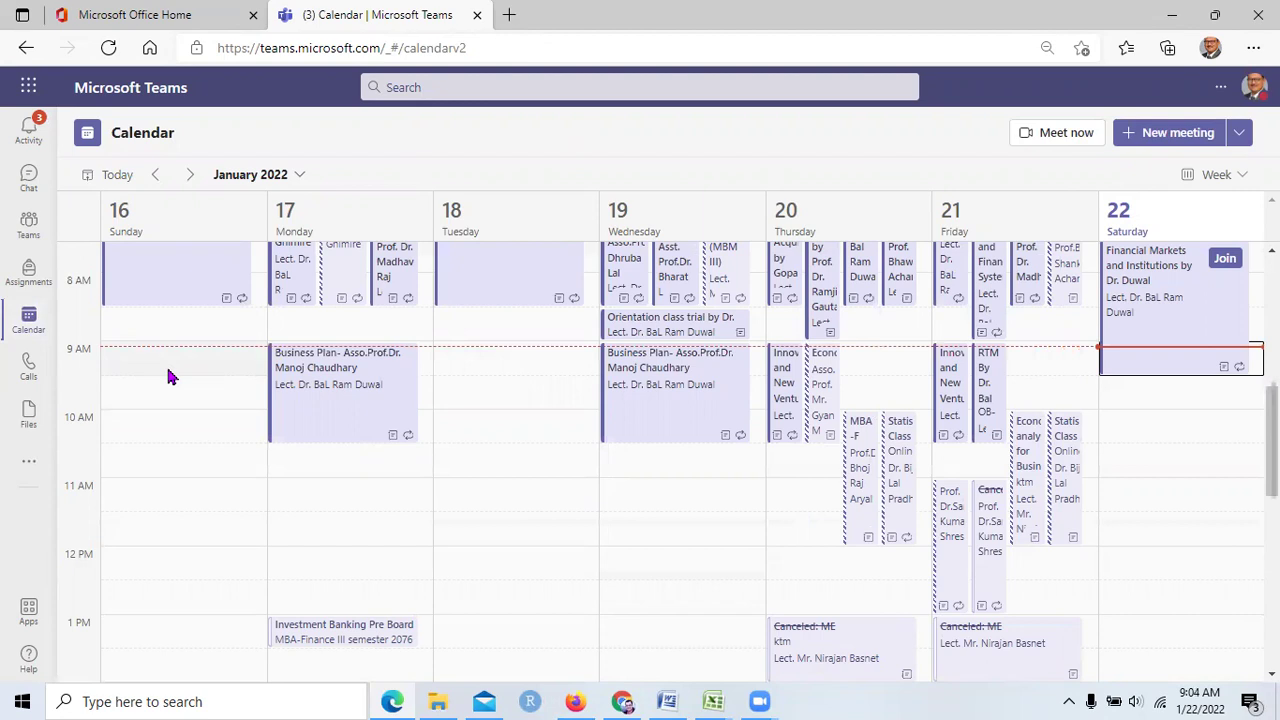
{"action": "left_click", "coordinate": [168, 436]}
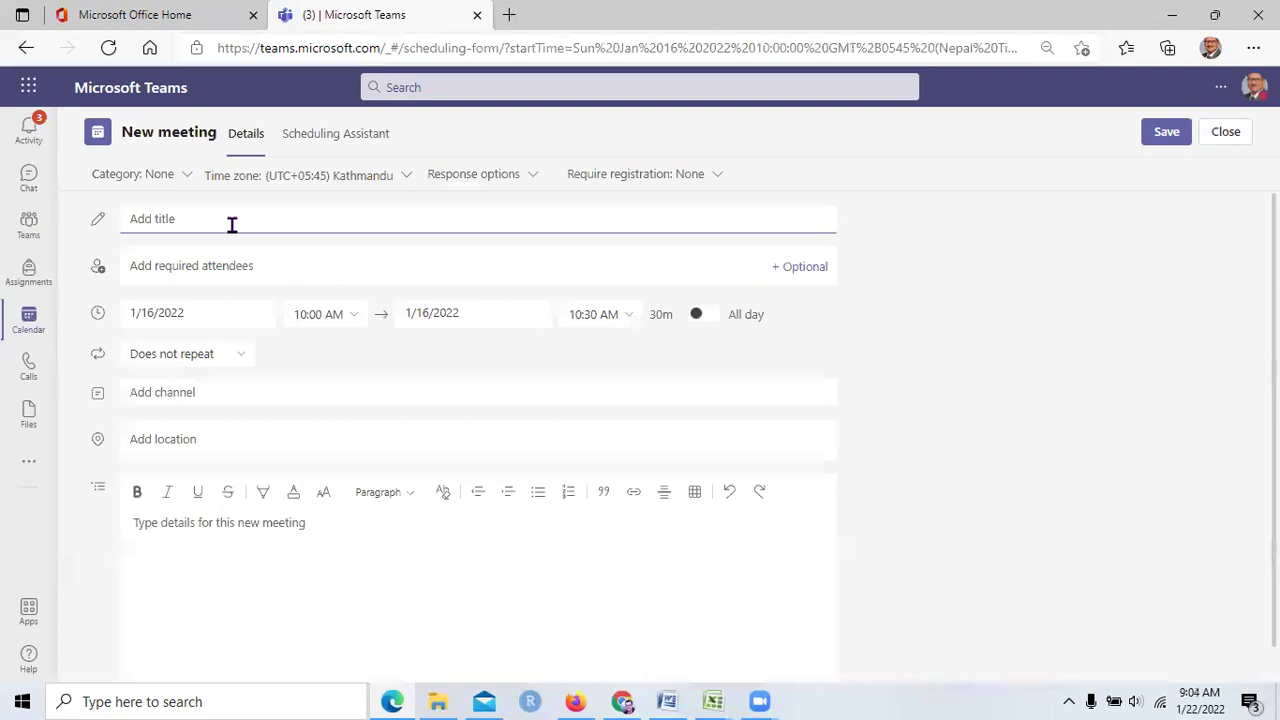
{"action": "type", "text": "Orie"}
{"action": "key", "text": "BackSpace"}
{"action": "type", "text": "ientation"}
{"action": "key", "text": "BackSpace"}
{"action": "key", "text": "BackSpace"}
{"action": "key", "text": "BackSpace"}
{"action": "key", "text": "BackSpace"}
{"action": "key", "text": "BackSpace"}
{"action": "key", "text": "BackSpace"}
{"action": "key", "text": "BackSpace"}
{"action": "key", "text": "BackSpace"}
{"action": "key", "text": "BackSpace"}
{"action": "key", "text": "BackSpace"}
{"action": "key", "text": "BackSpace"}
{"action": "key", "text": "BackSpace"}
{"action": "type", "text": "Turisti"}
{"action": "key", "text": "BackSpace"}
{"action": "key", "text": "BackSpace"}
{"action": "key", "text": "BackSpace"}
{"action": "key", "text": "BackSpace"}
{"action": "key", "text": "BackSpace"}
{"action": "type", "text": "torial Class"}
{"action": "left_click", "coordinate": [307, 270]}
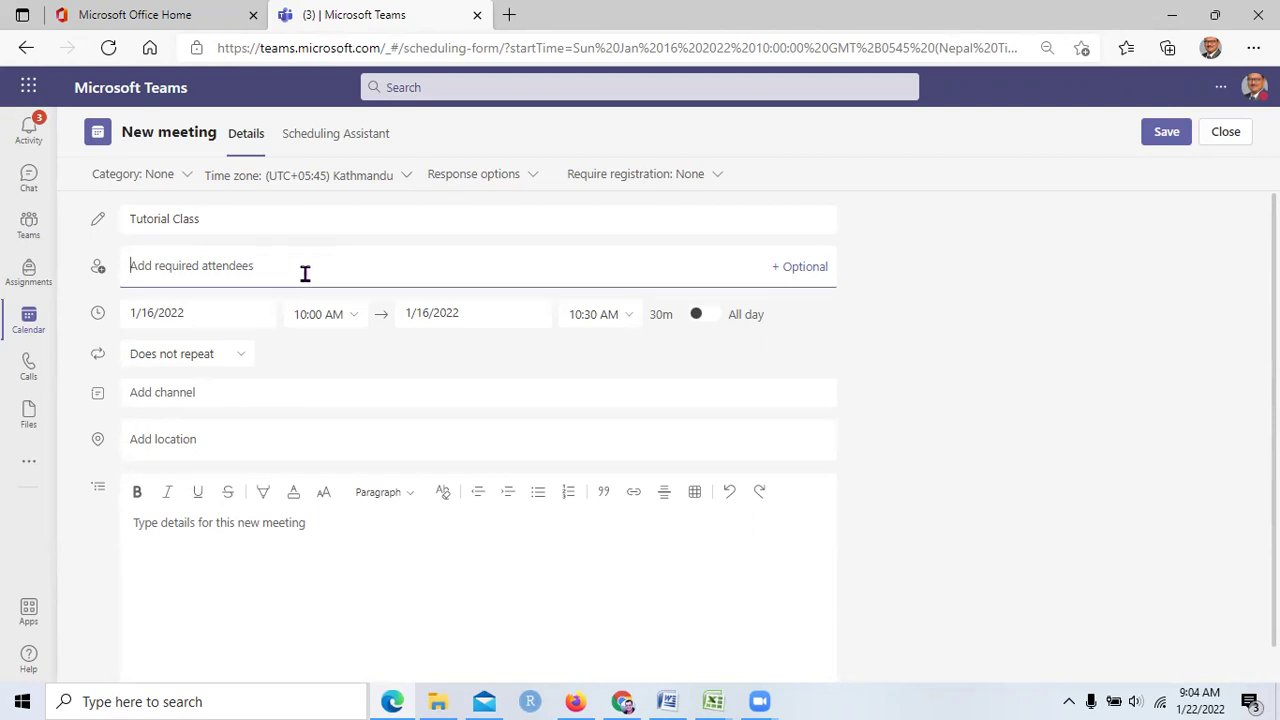
Step: Set the meeting date to 1/22/2022 and its end time to 12:00 PM
{"action": "left_click", "coordinate": [254, 310]}
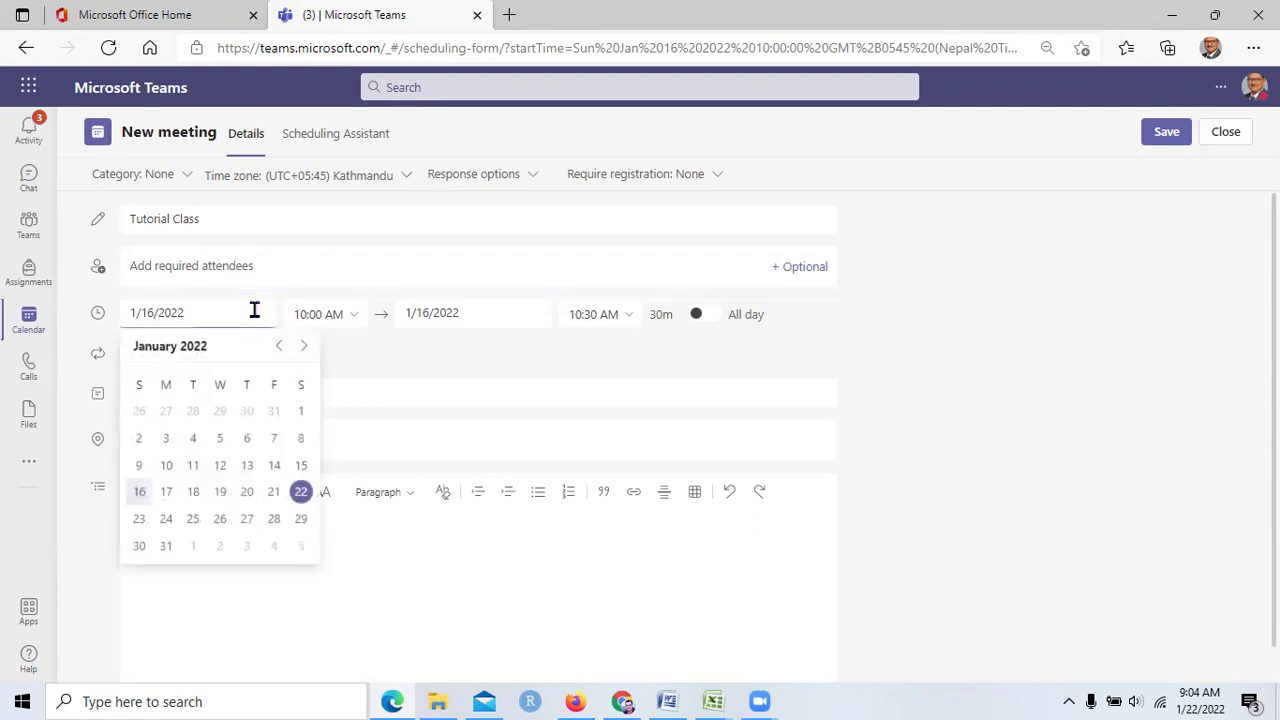
{"action": "left_click", "coordinate": [303, 496]}
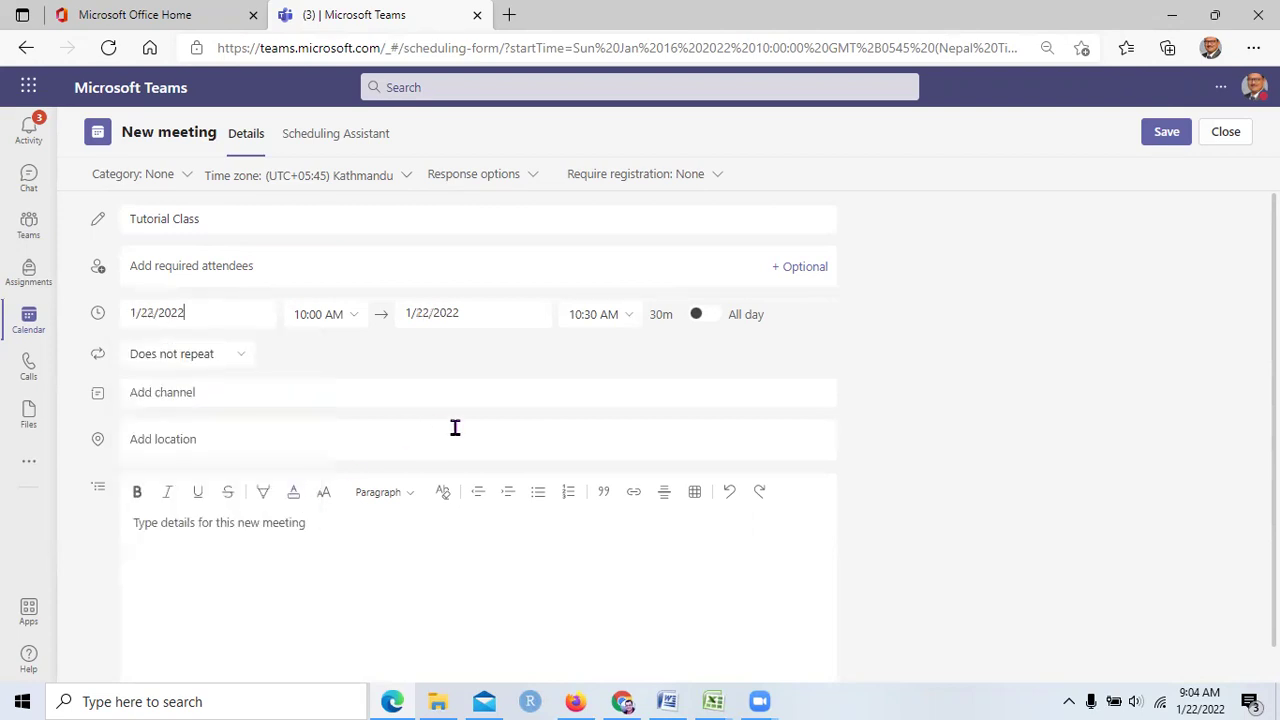
{"action": "left_click", "coordinate": [634, 318]}
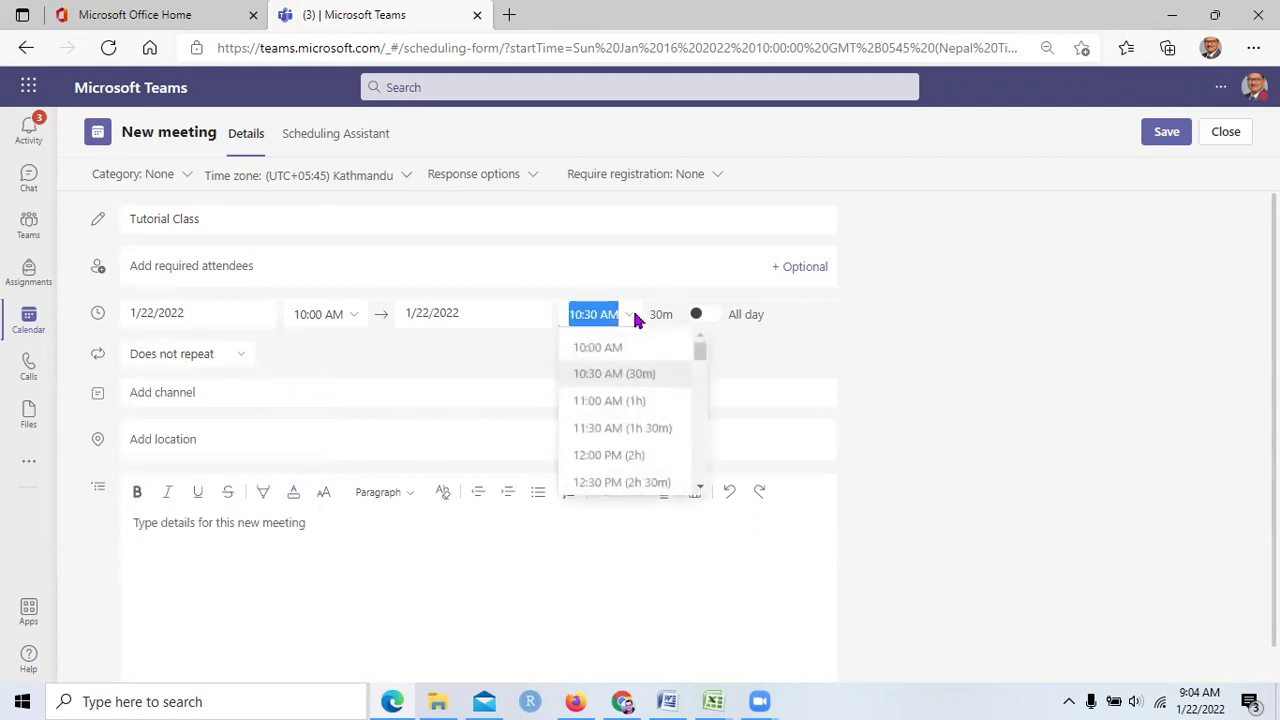
{"action": "left_click", "coordinate": [612, 456]}
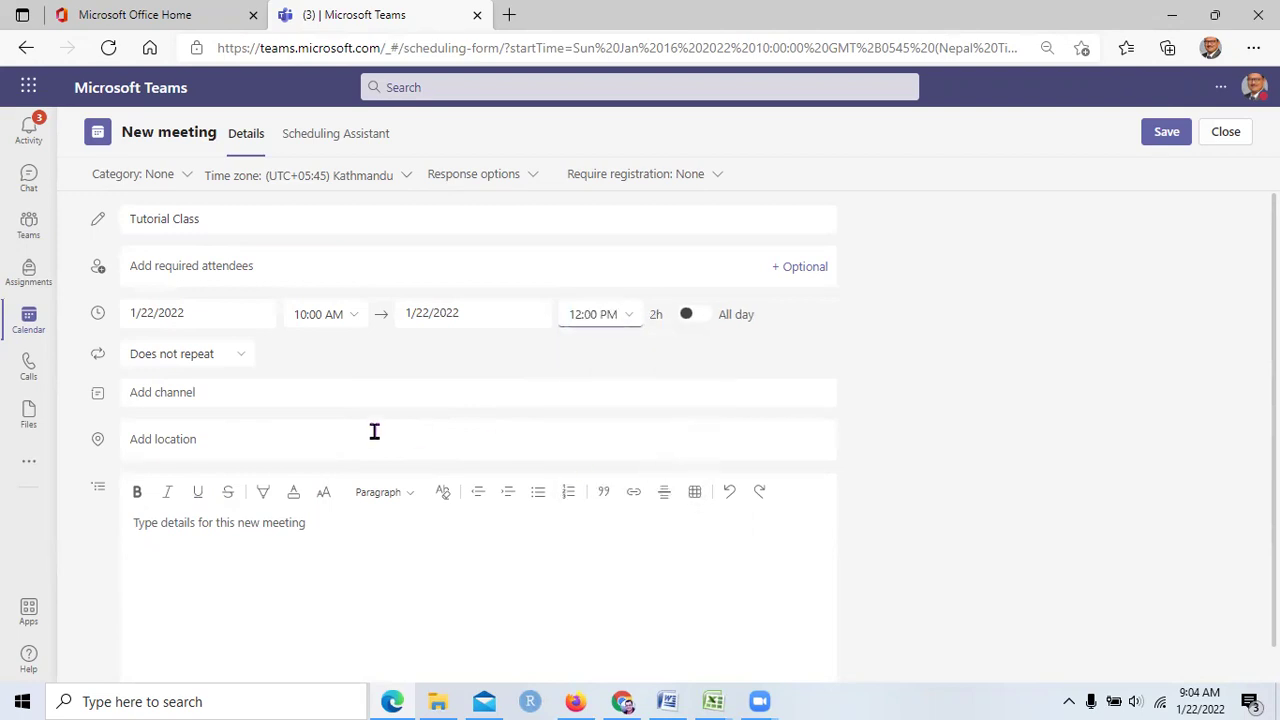
Step: Set the meeting to a custom weekly recurrence with only Sunday and Tuesday selected
{"action": "left_click", "coordinate": [240, 363]}
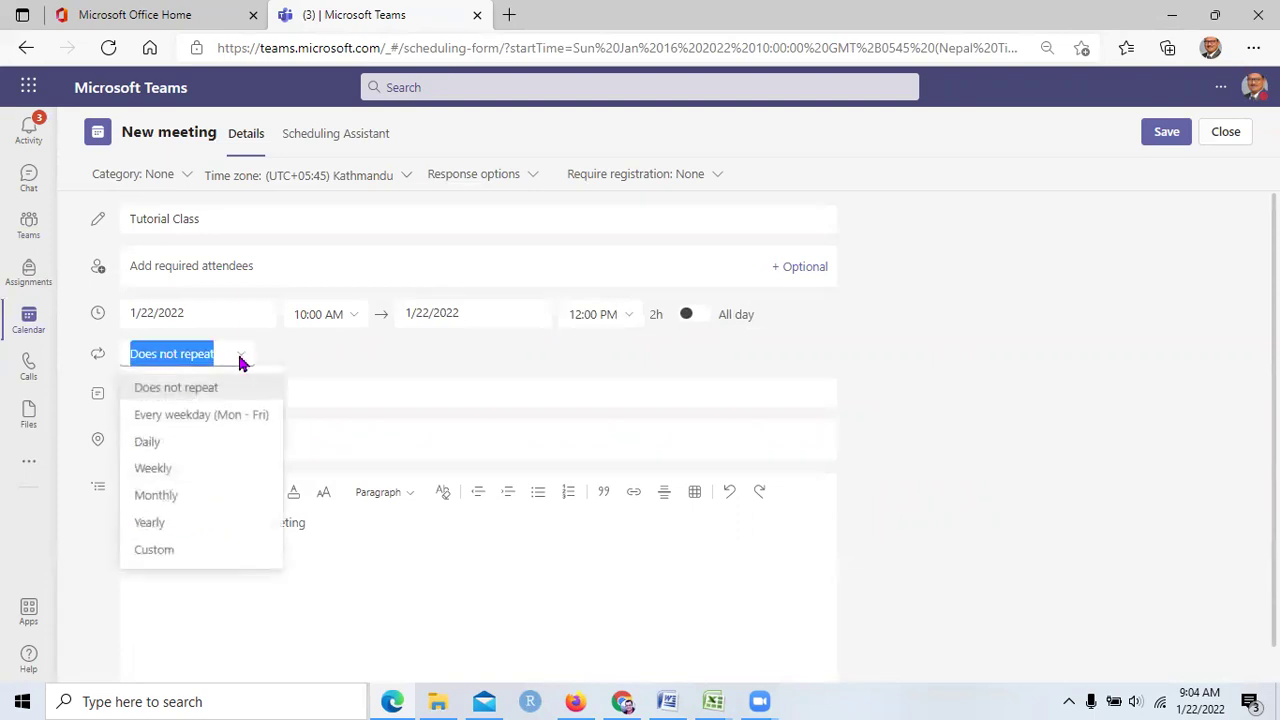
{"action": "left_click", "coordinate": [236, 424]}
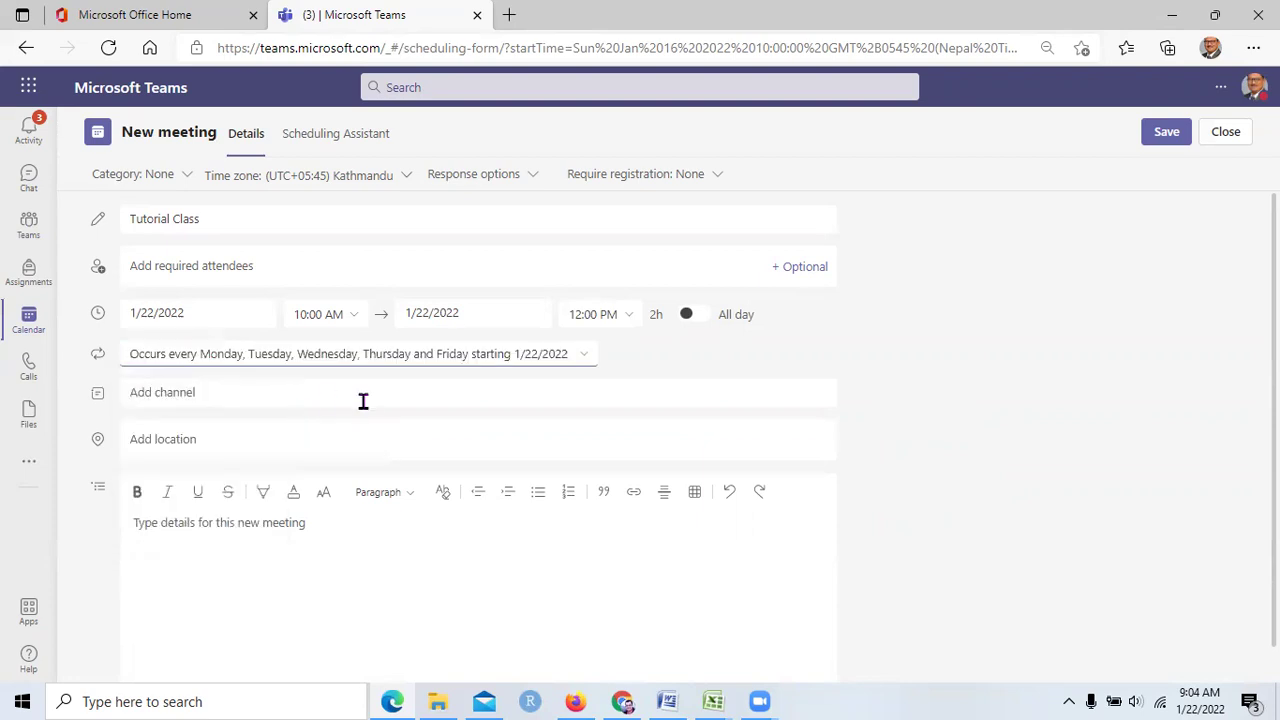
{"action": "left_click", "coordinate": [584, 359]}
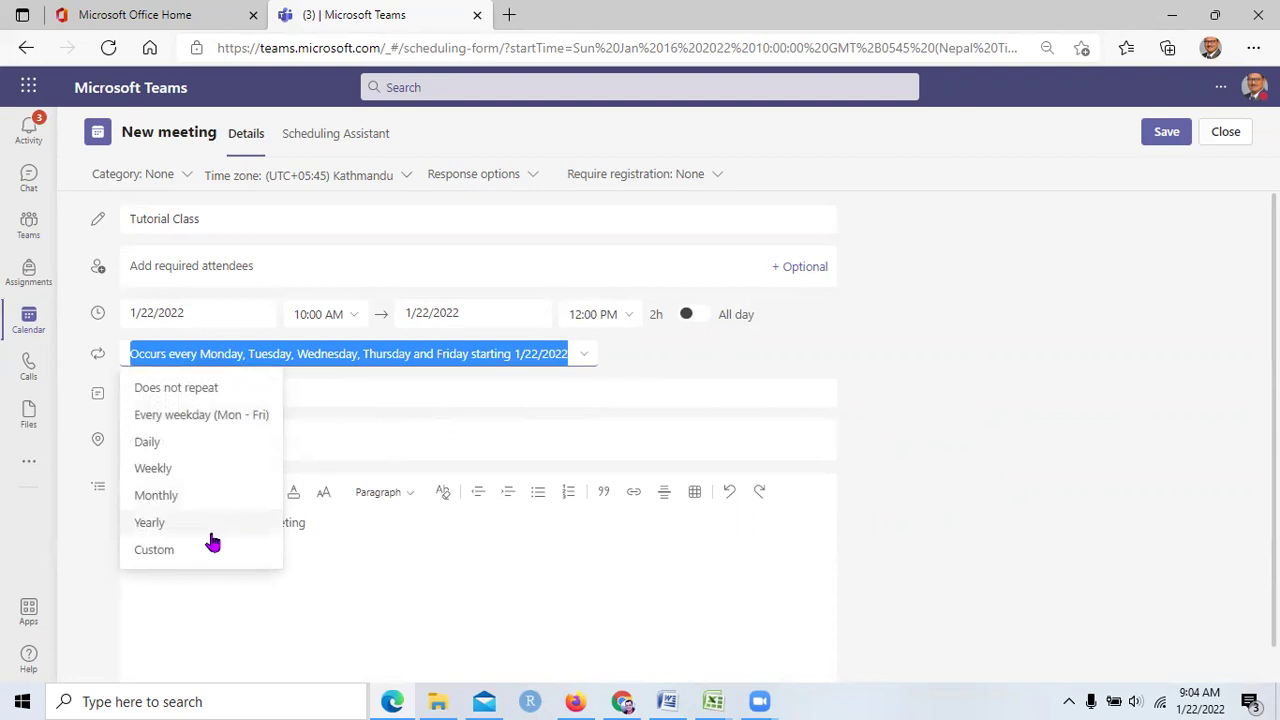
{"action": "left_click", "coordinate": [160, 551]}
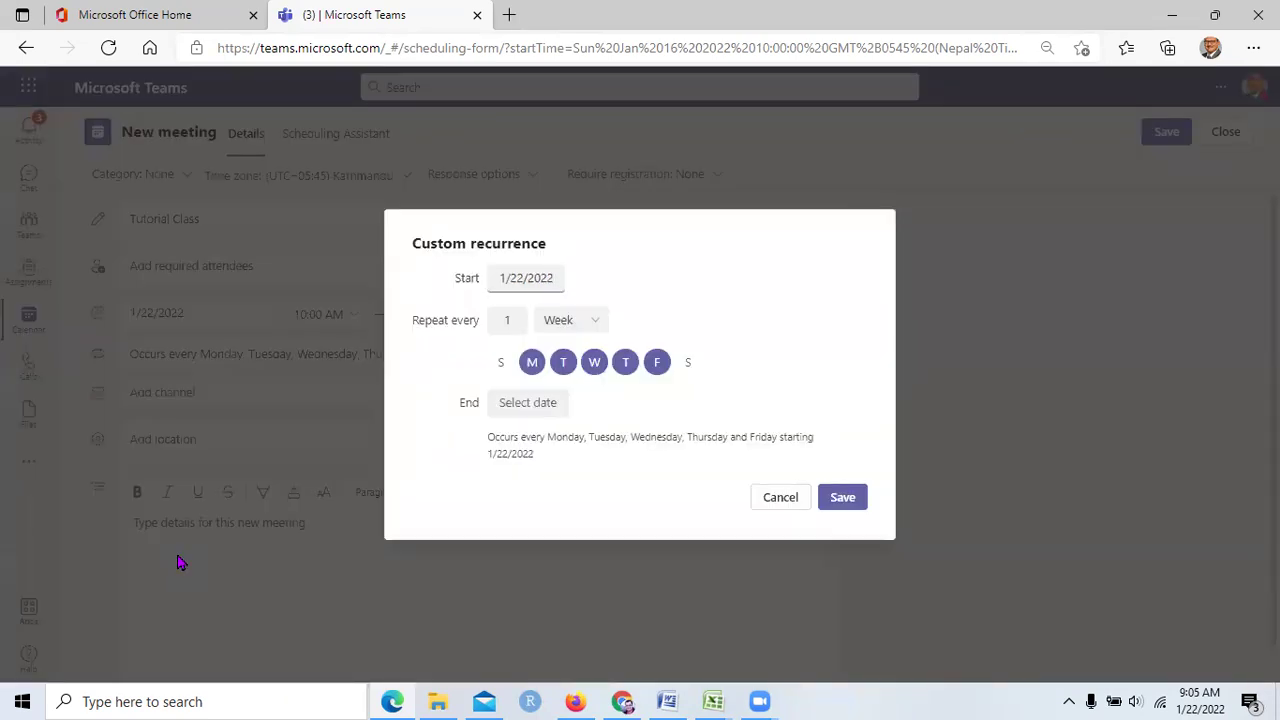
{"action": "left_click", "coordinate": [501, 363]}
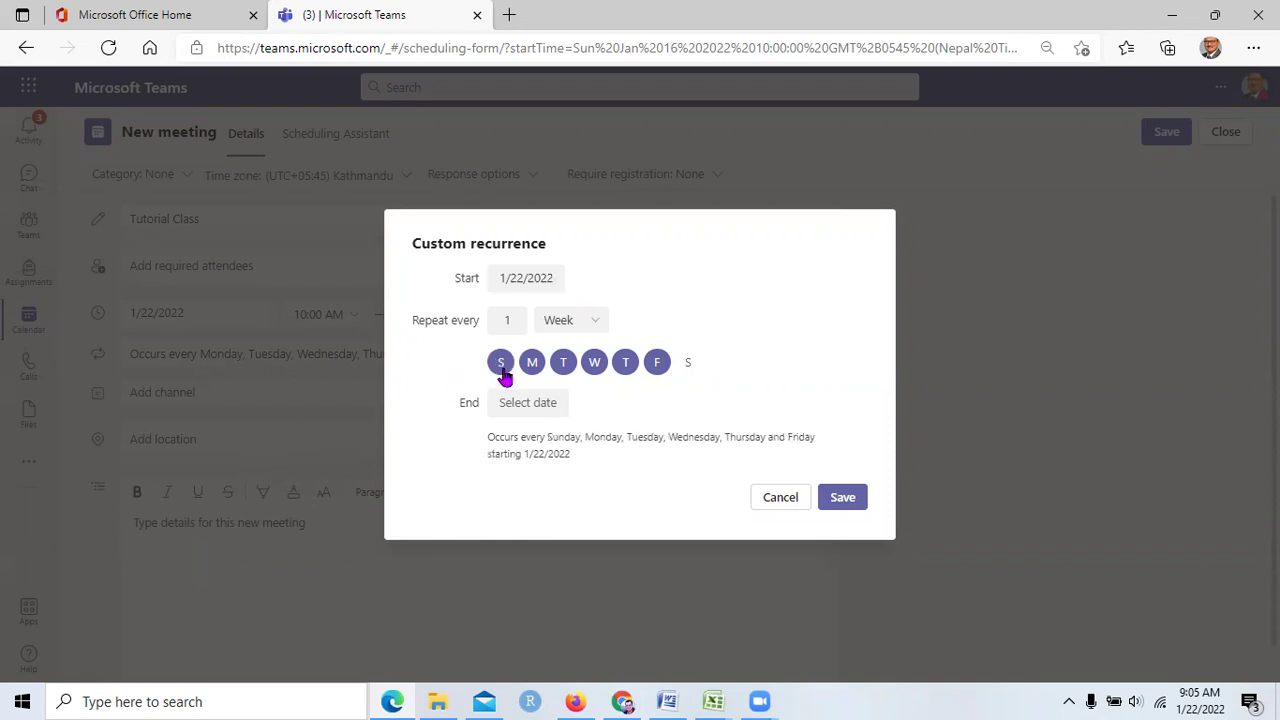
{"action": "left_click", "coordinate": [534, 366]}
{"action": "left_click", "coordinate": [596, 366]}
{"action": "left_click", "coordinate": [624, 372]}
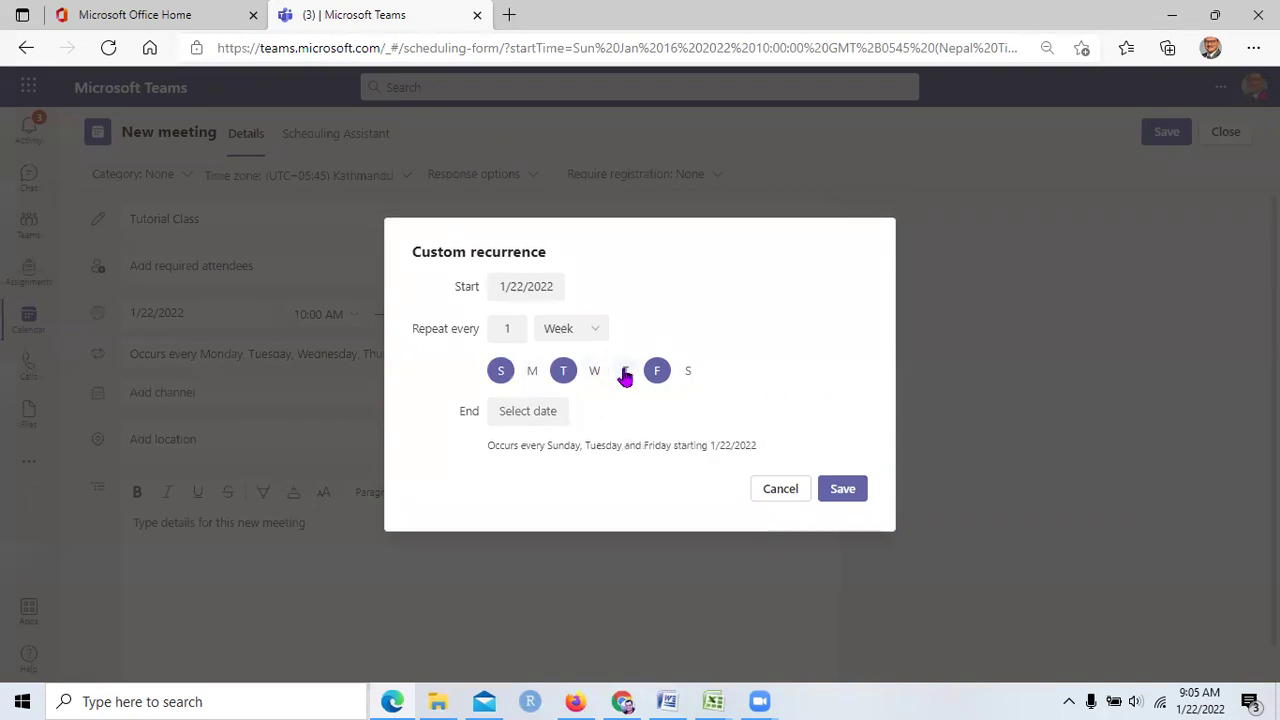
{"action": "left_click", "coordinate": [658, 374]}
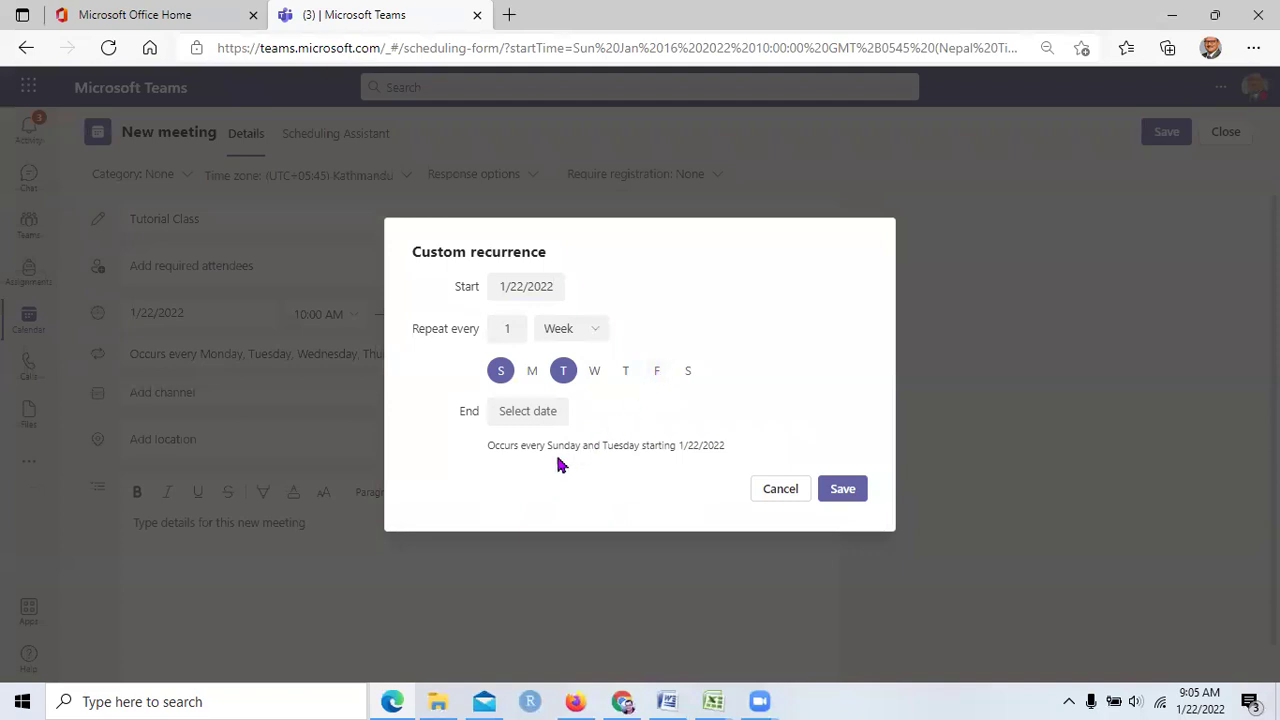
Step: Set the custom recurrence's end date to 2/28/2022 and save the recurrence
{"action": "left_click", "coordinate": [524, 408]}
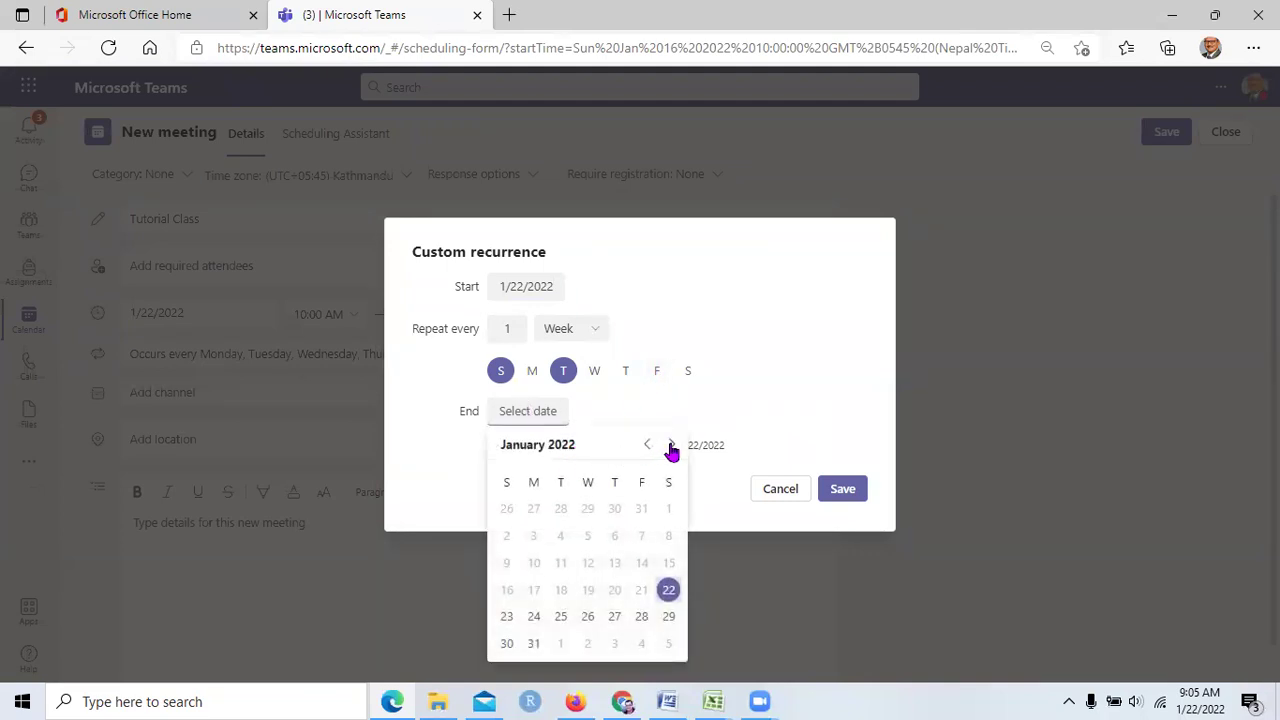
{"action": "left_click", "coordinate": [671, 447]}
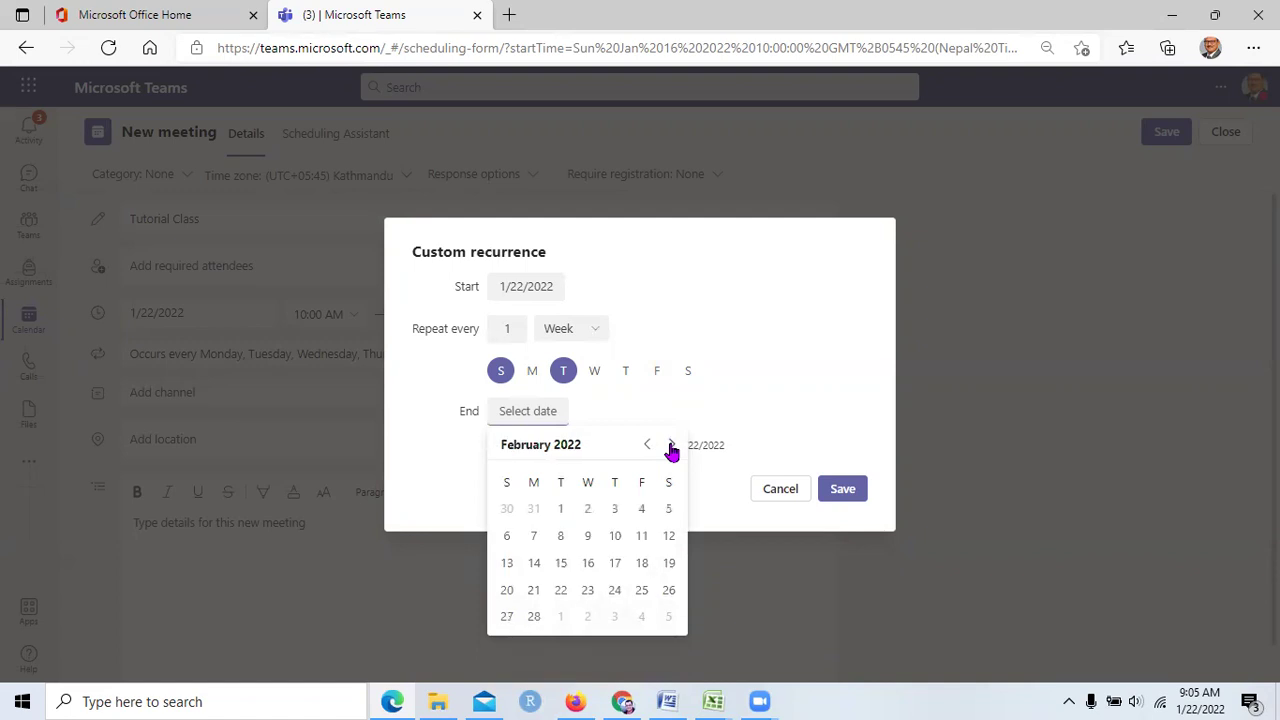
{"action": "left_click", "coordinate": [534, 617]}
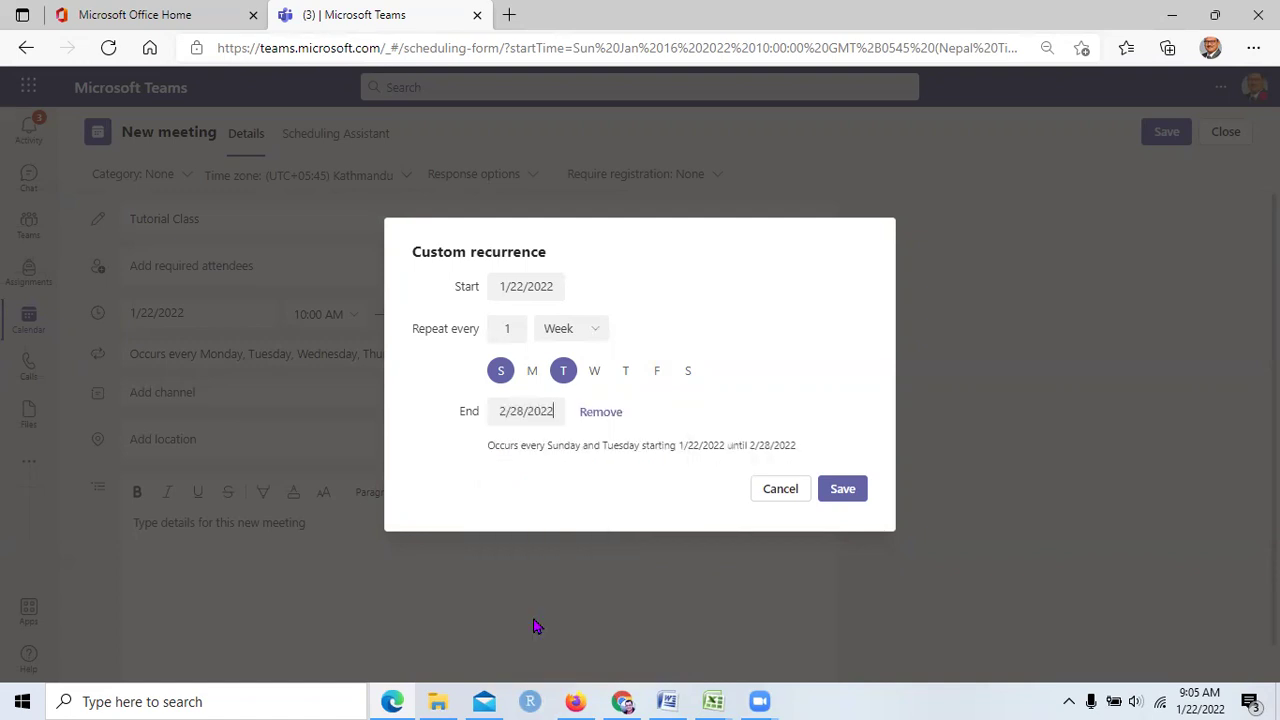
{"action": "left_click", "coordinate": [843, 489]}
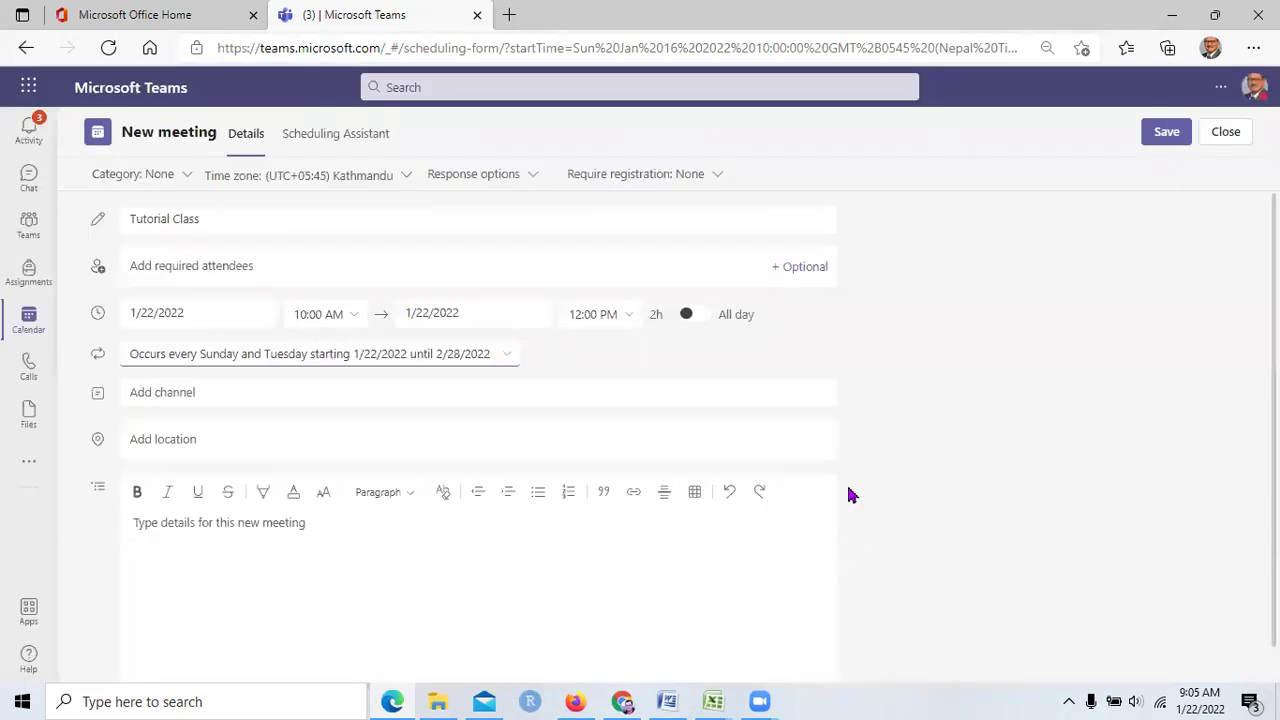
Step: Search the channels for "MBA" and add the OB and Talent Management channel of MBA-Marketing I semester 2078 to the meeting
{"action": "left_click", "coordinate": [517, 393]}
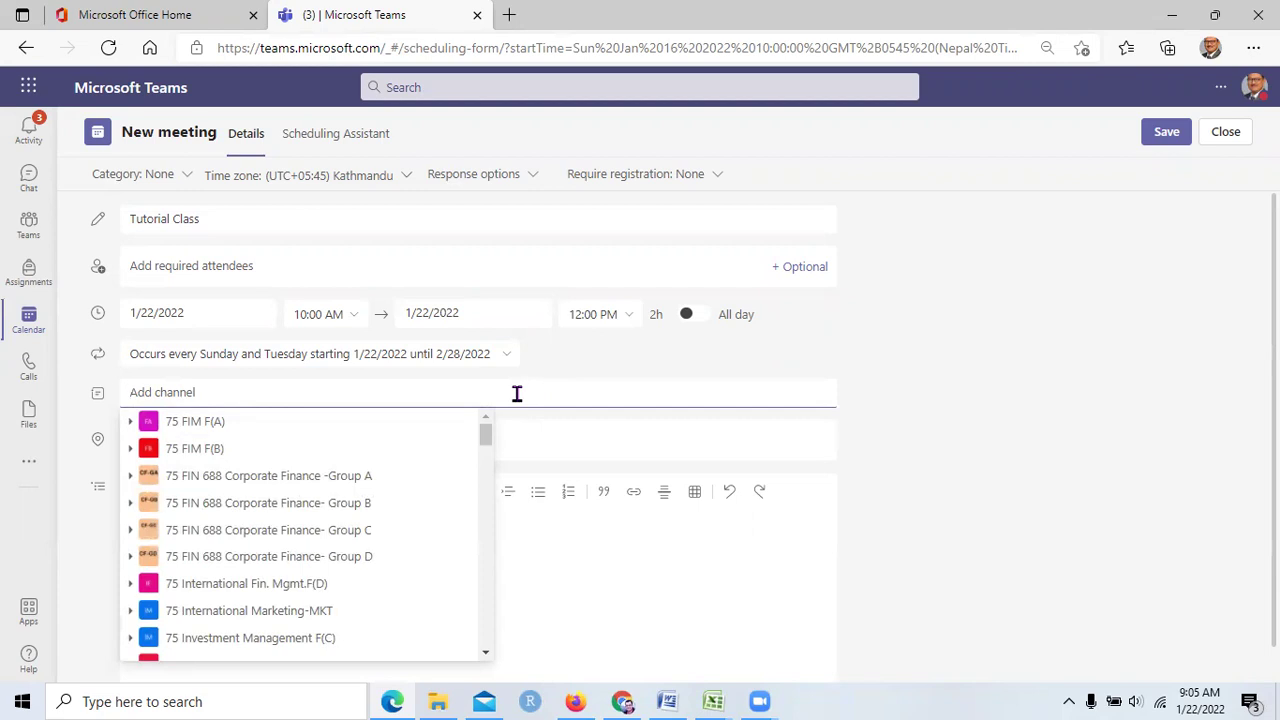
{"action": "type", "text": "MBA"}
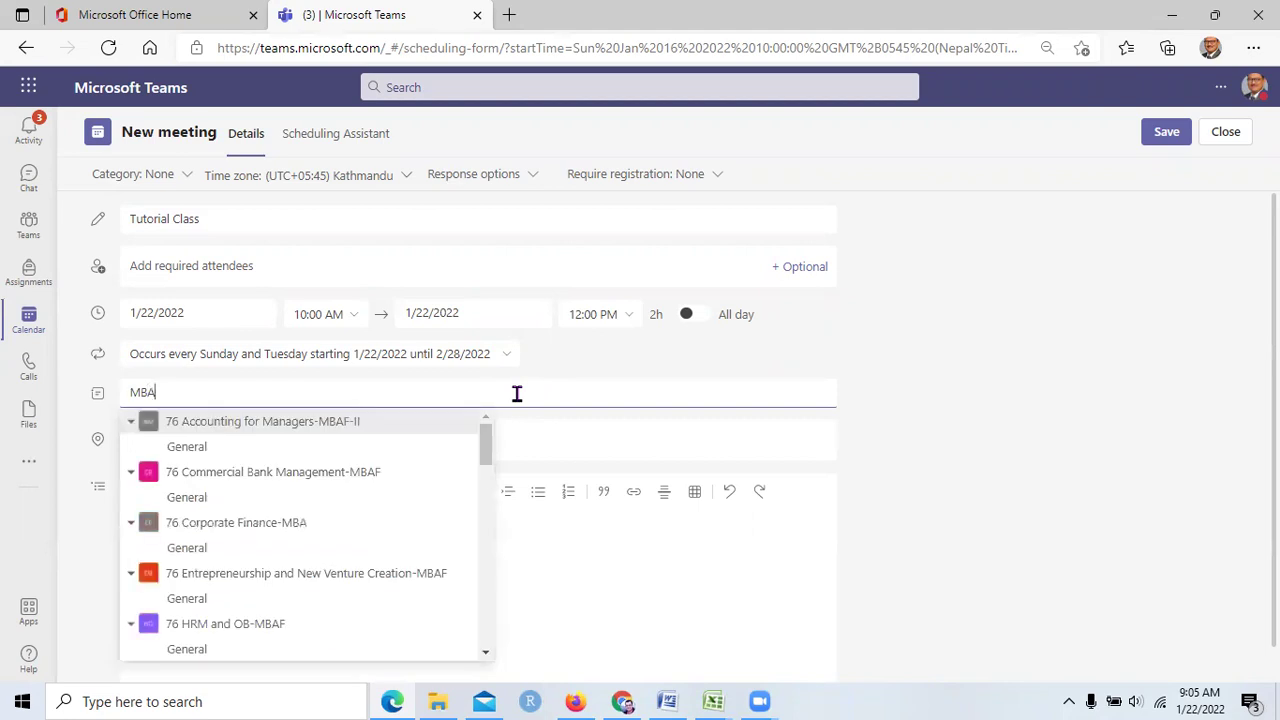
{"action": "type", "text": " mar"}
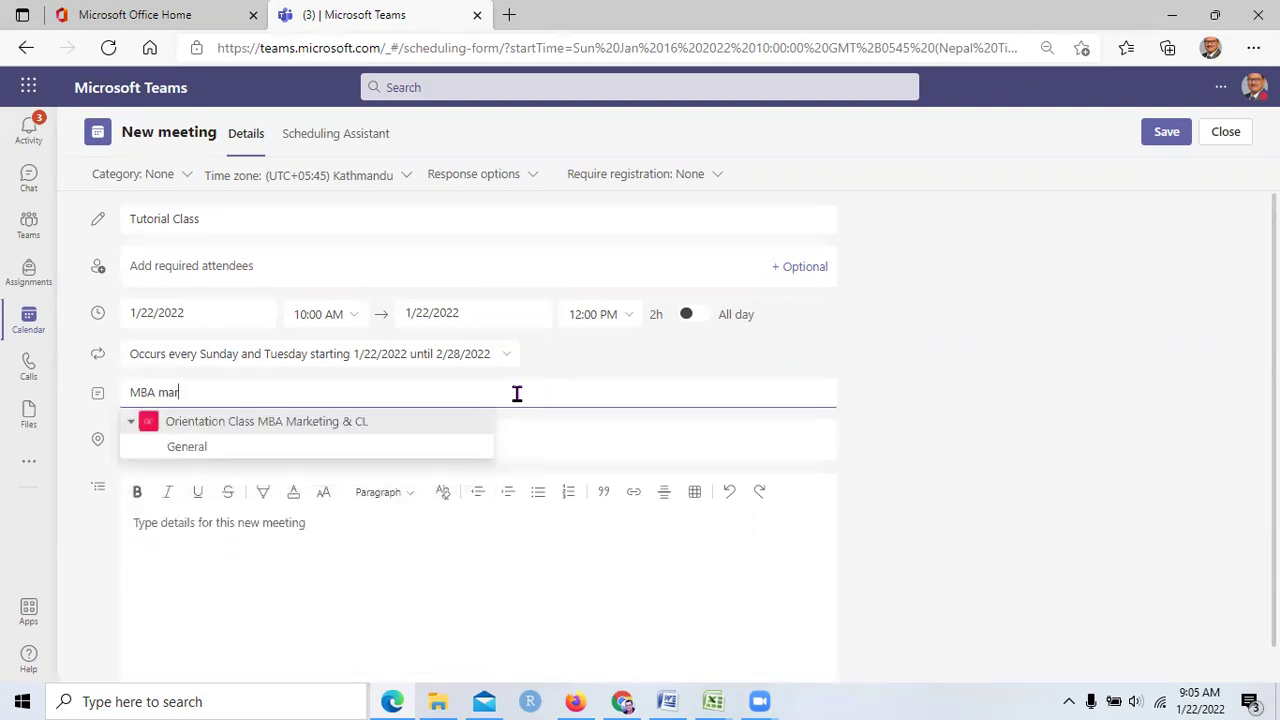
{"action": "key", "text": "BackSpace"}
{"action": "key", "text": "BackSpace"}
{"action": "key", "text": "BackSpace"}
{"action": "key", "text": "BackSpace"}
{"action": "key", "text": "BackSpace"}
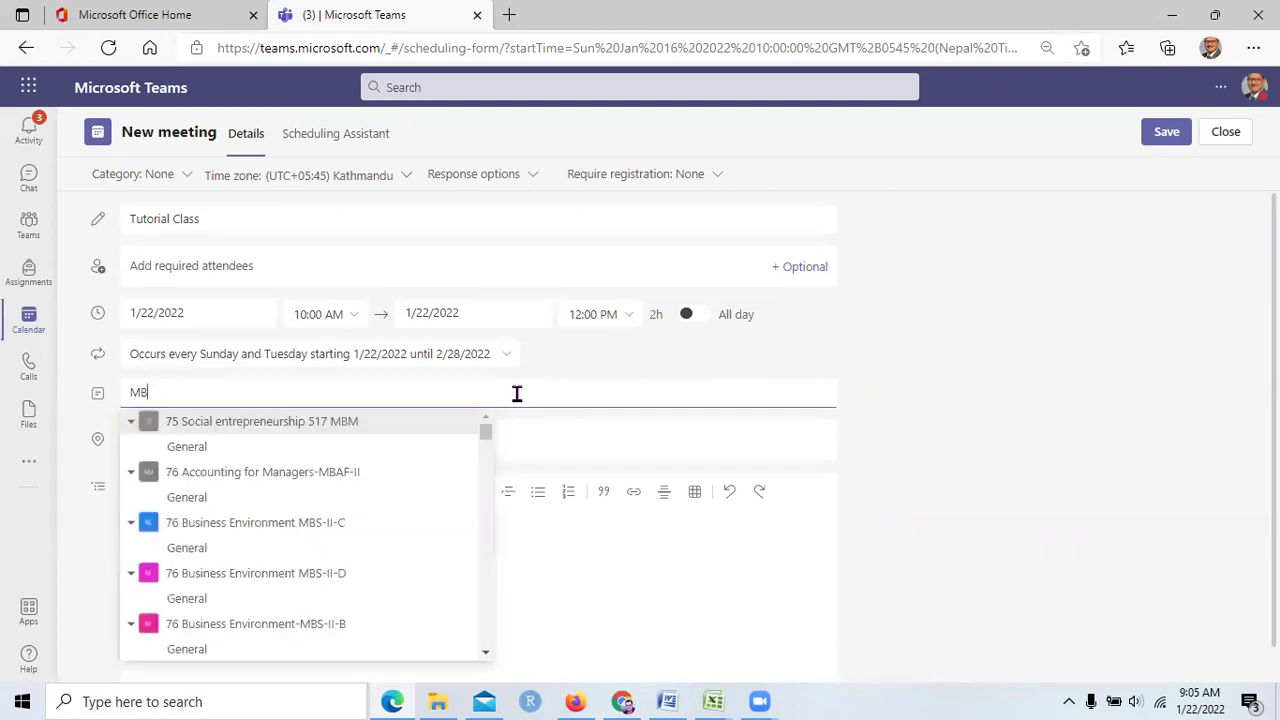
{"action": "type", "text": "A"}
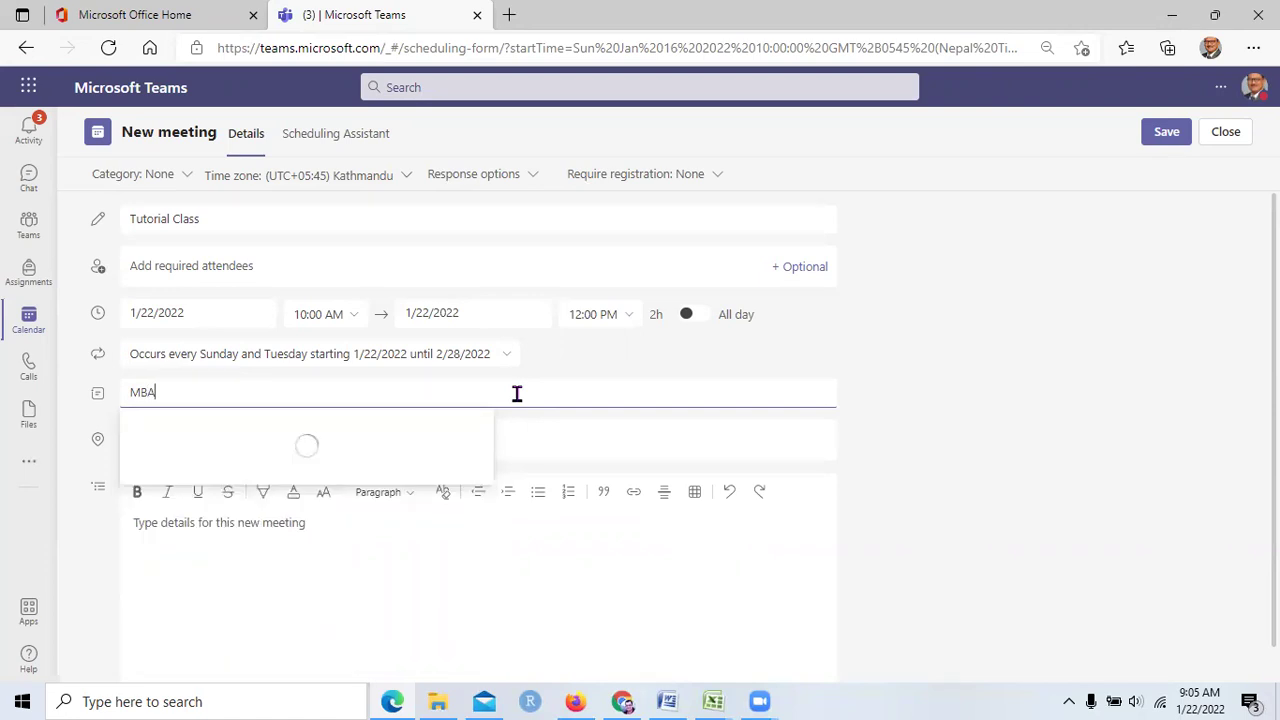
{"action": "left_click_drag", "start_coordinate": [486, 445], "coordinate": [487, 611]}
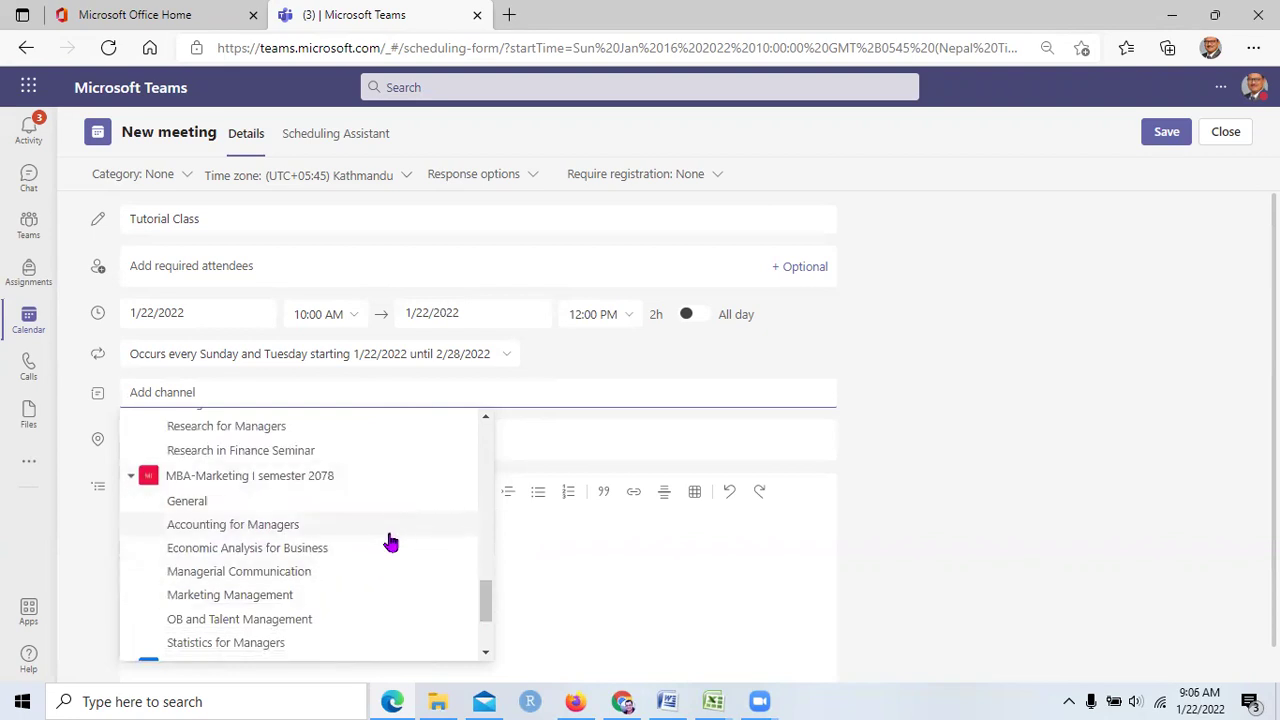
{"action": "left_click", "coordinate": [320, 620]}
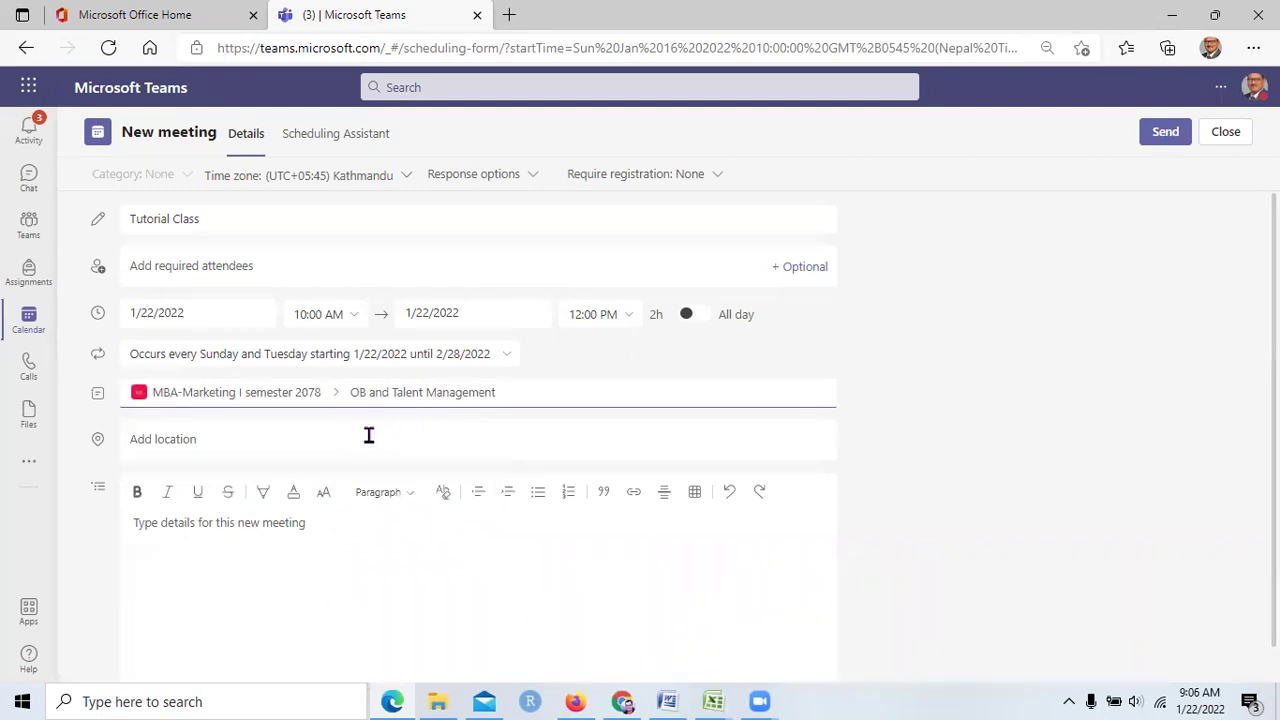
Step: Enter "this is just for tutorial purpose." as the meeting details and send the invitation
{"action": "left_click", "coordinate": [338, 530]}
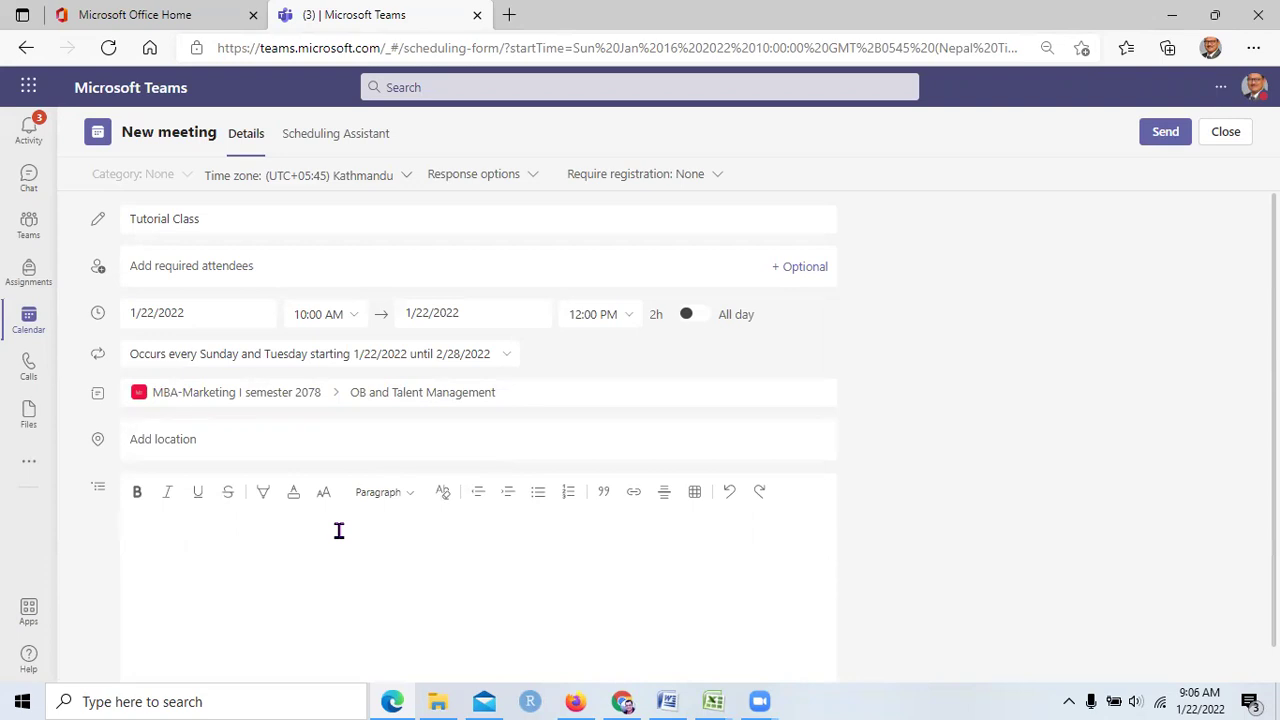
{"action": "type", "text": "this is just for tutorial purpose."}
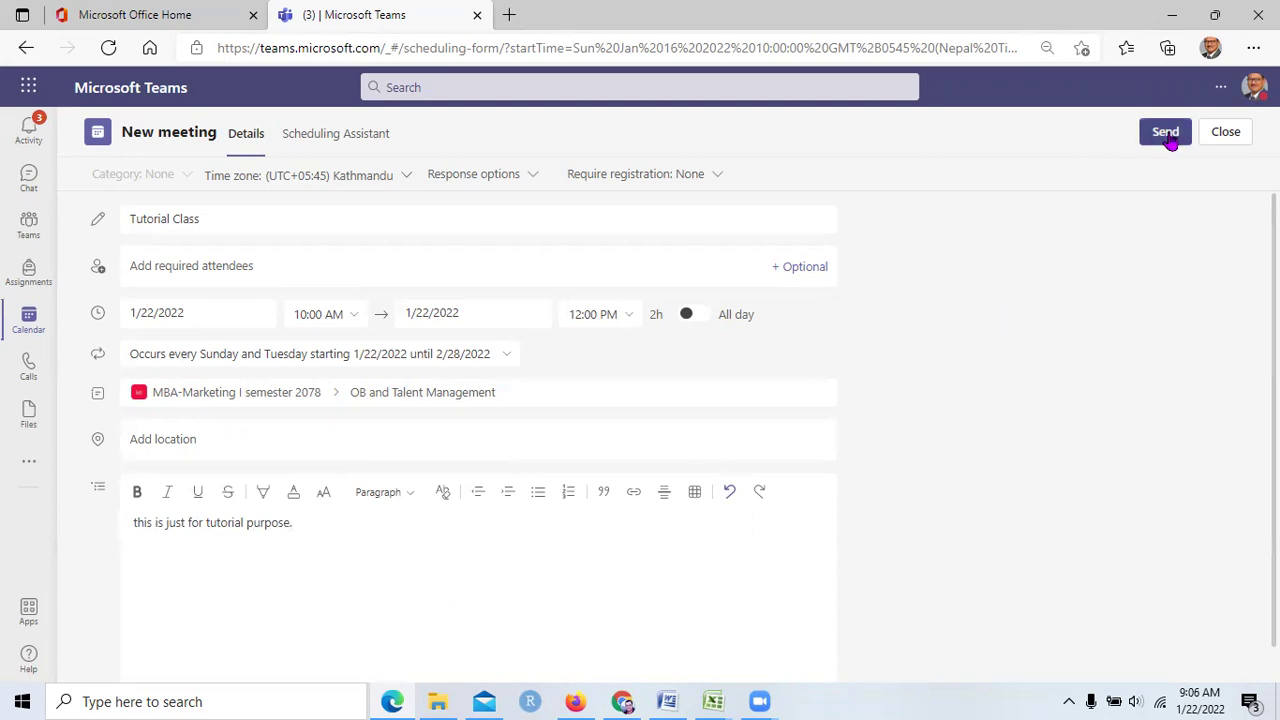
{"action": "left_click", "coordinate": [1166, 133]}
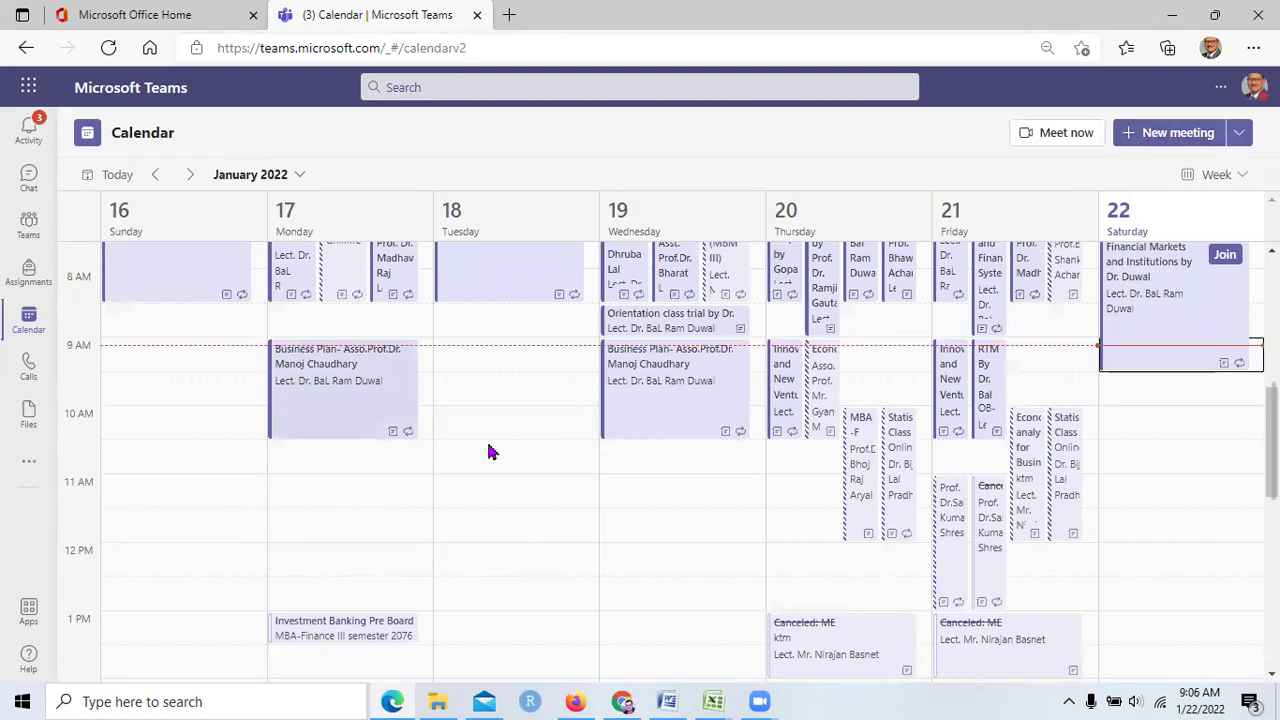
Step: Reload the calendar and look through the January 16–22 week for the newly scheduled class
{"action": "left_click", "coordinate": [110, 48]}
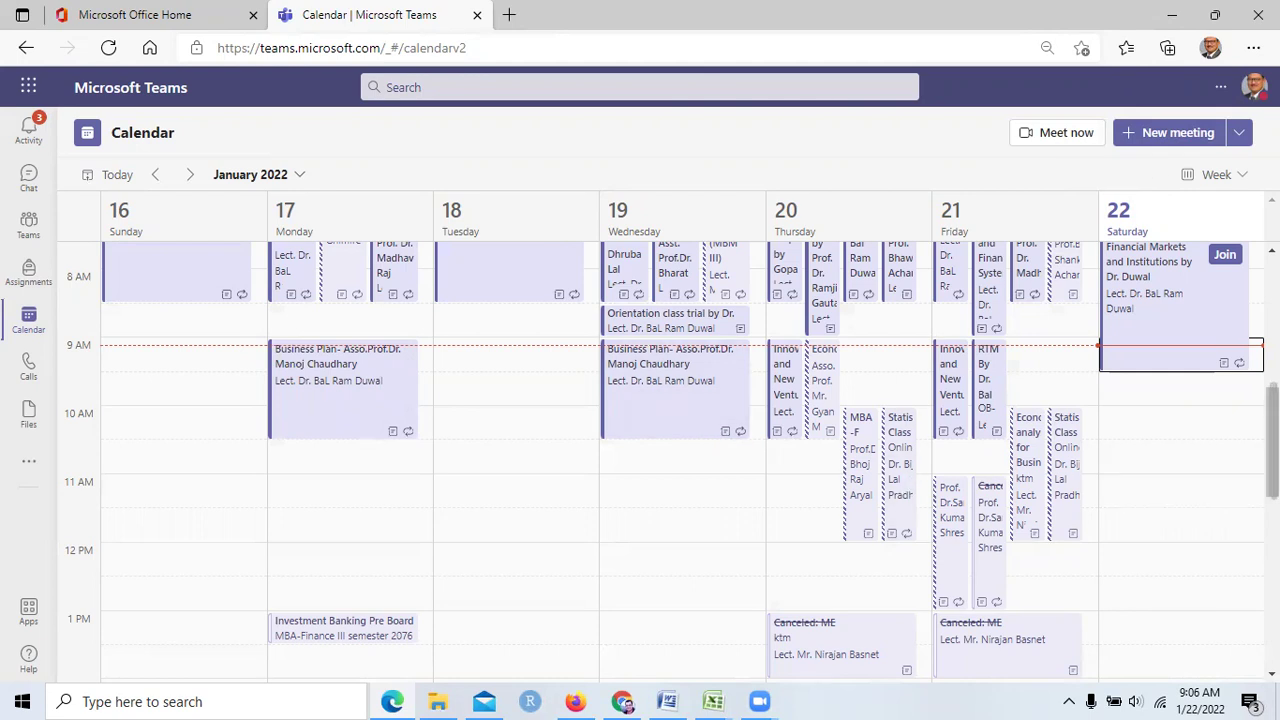
{"action": "scroll", "coordinate": [672, 462], "scroll_direction": "up", "scroll_amount": 3}
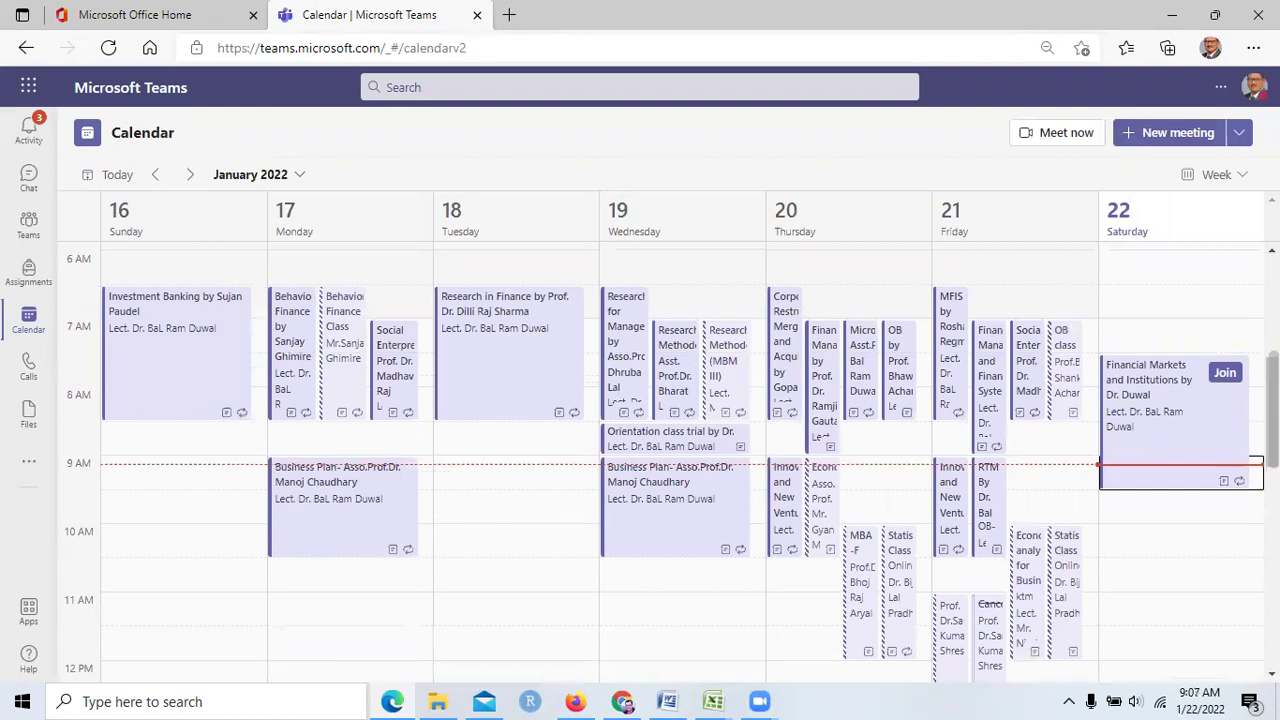
{"action": "scroll", "coordinate": [672, 462], "scroll_direction": "down", "scroll_amount": 2}
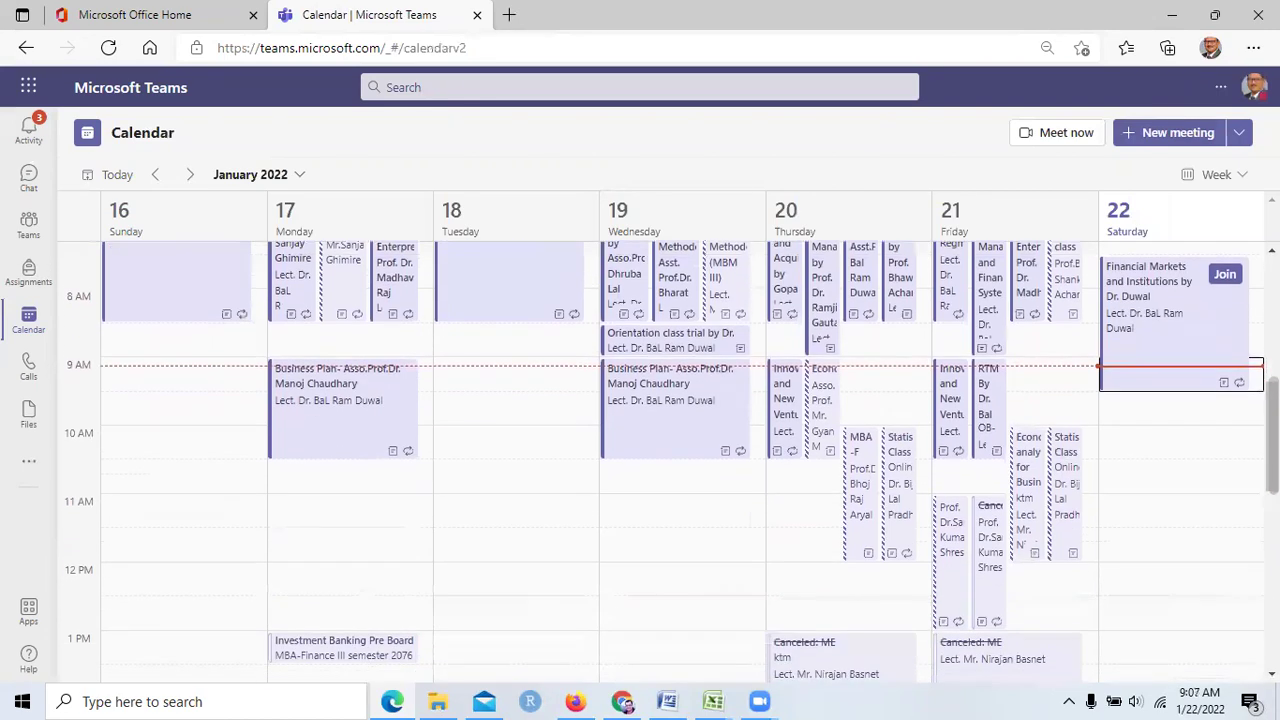
{"action": "scroll", "coordinate": [672, 462], "scroll_direction": "down", "scroll_amount": 10}
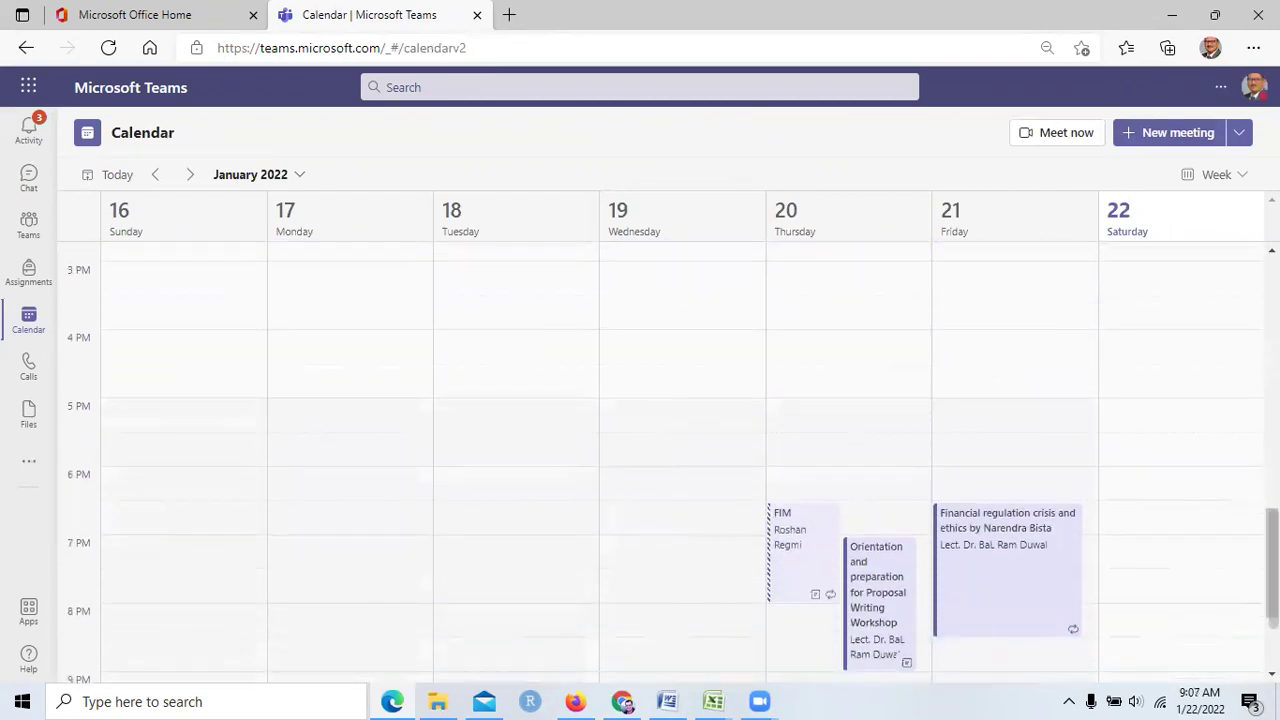
{"action": "scroll", "coordinate": [672, 462], "scroll_direction": "up", "scroll_amount": 20}
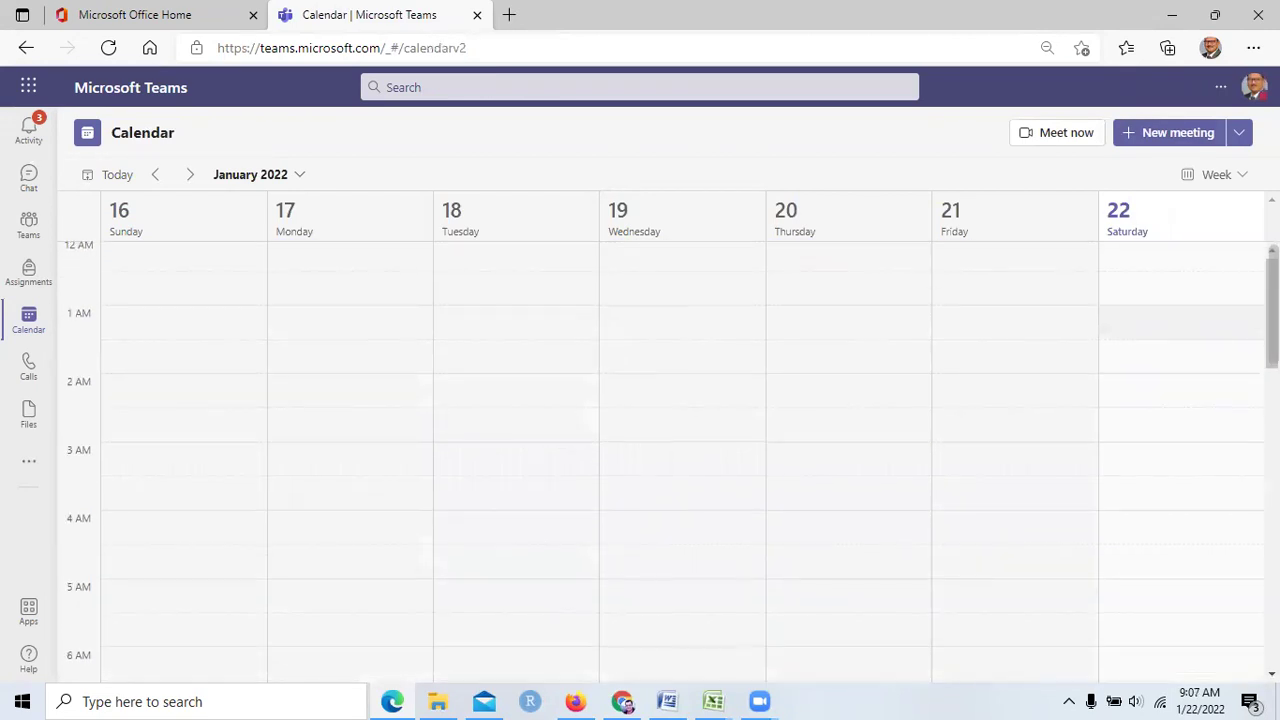
{"action": "scroll", "coordinate": [672, 462], "scroll_direction": "down", "scroll_amount": 9}
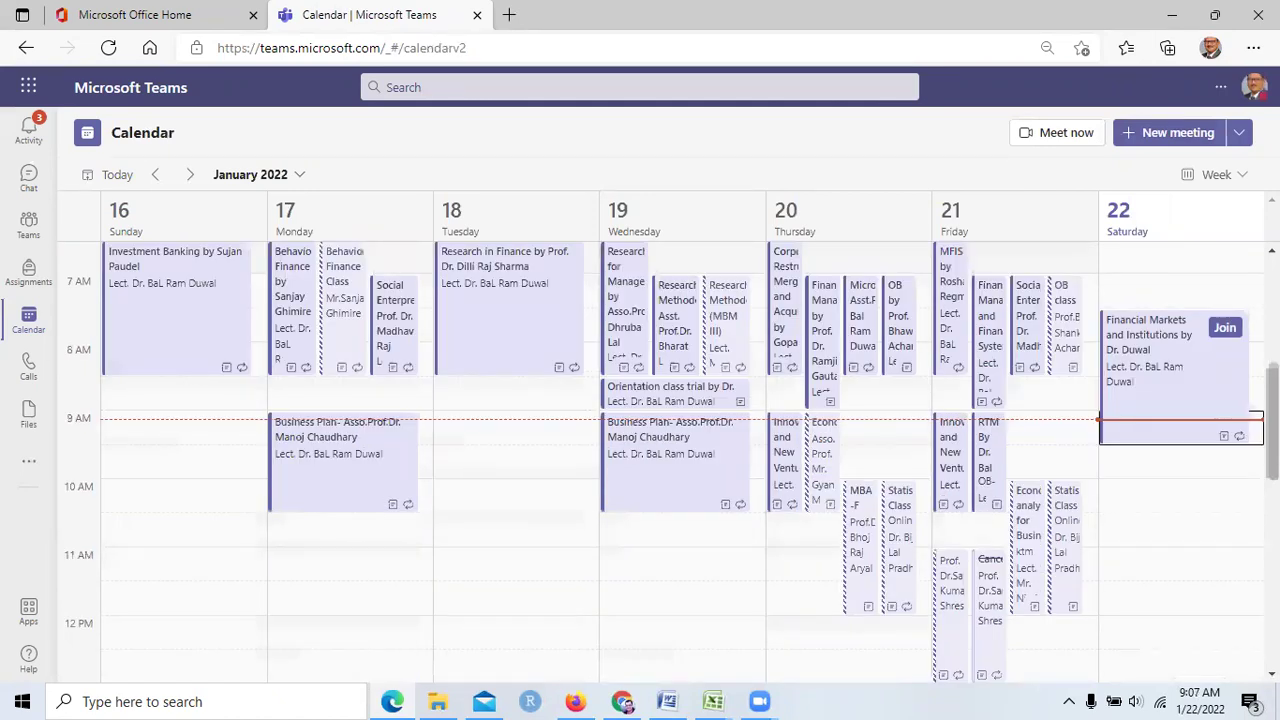
{"action": "scroll", "coordinate": [672, 462], "scroll_direction": "up", "scroll_amount": 2}
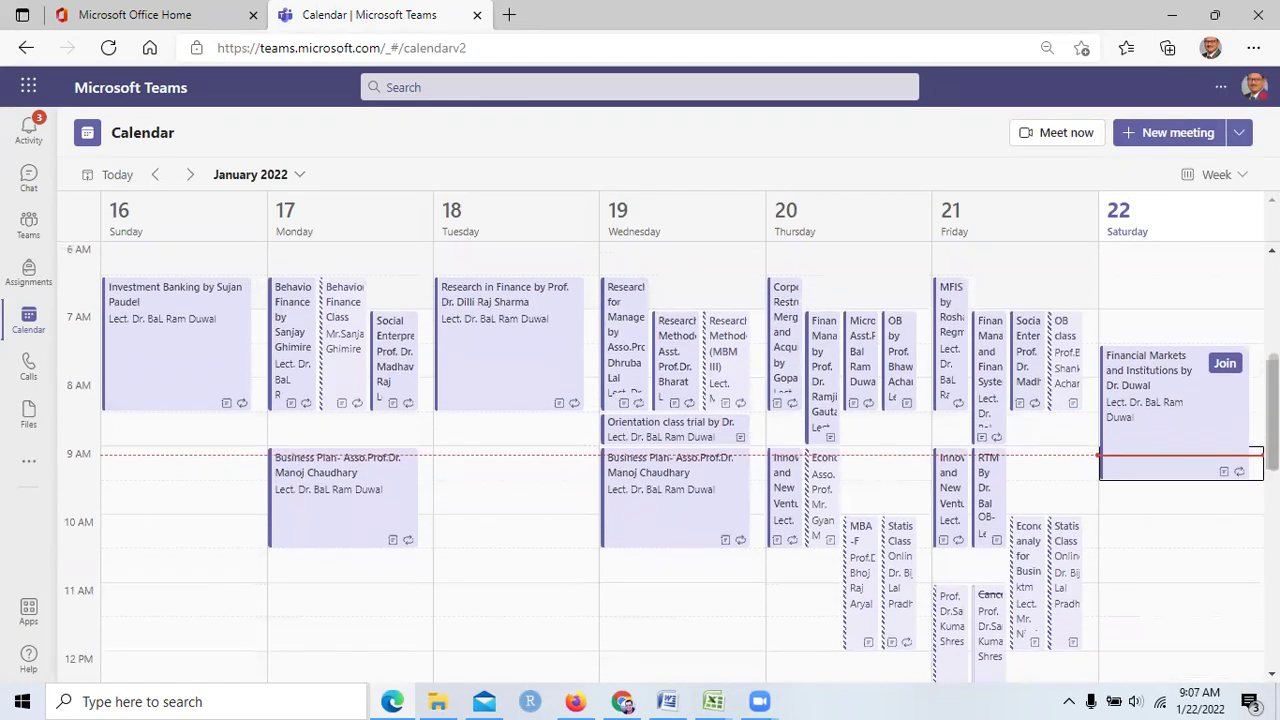
{"action": "scroll", "coordinate": [672, 462], "scroll_direction": "down", "scroll_amount": 6}
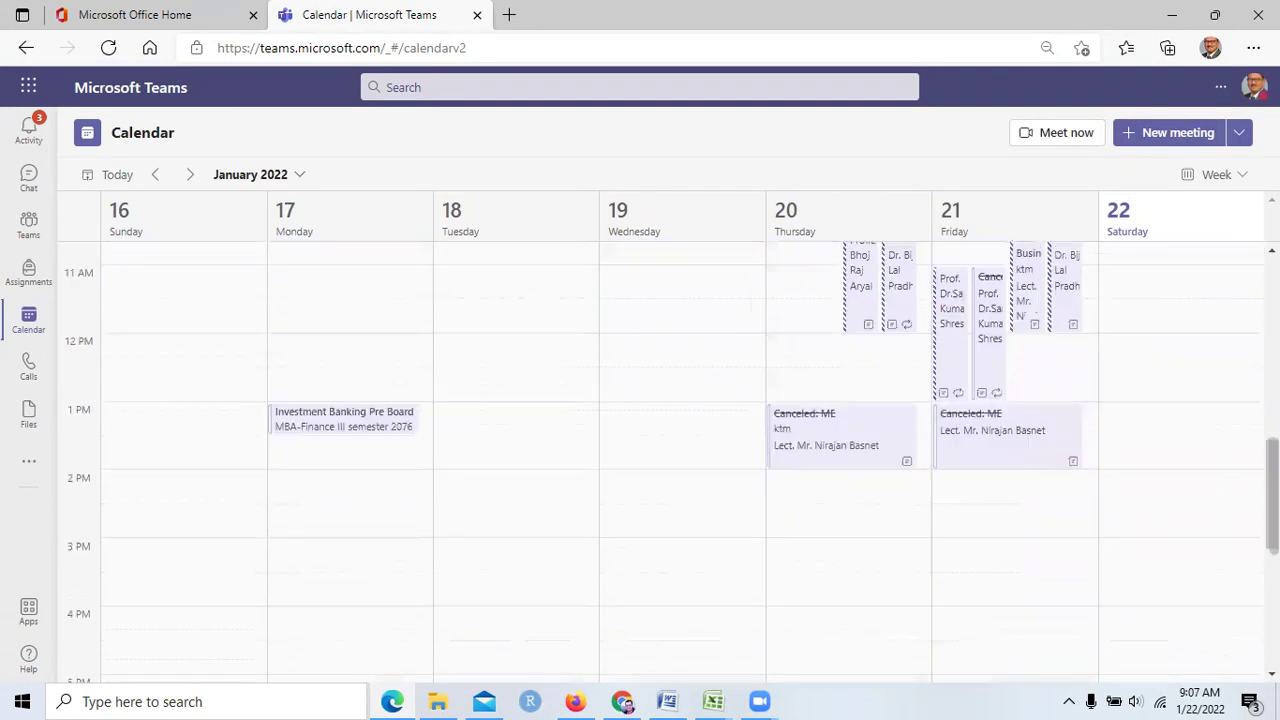
{"action": "scroll", "coordinate": [672, 462], "scroll_direction": "down", "scroll_amount": 5}
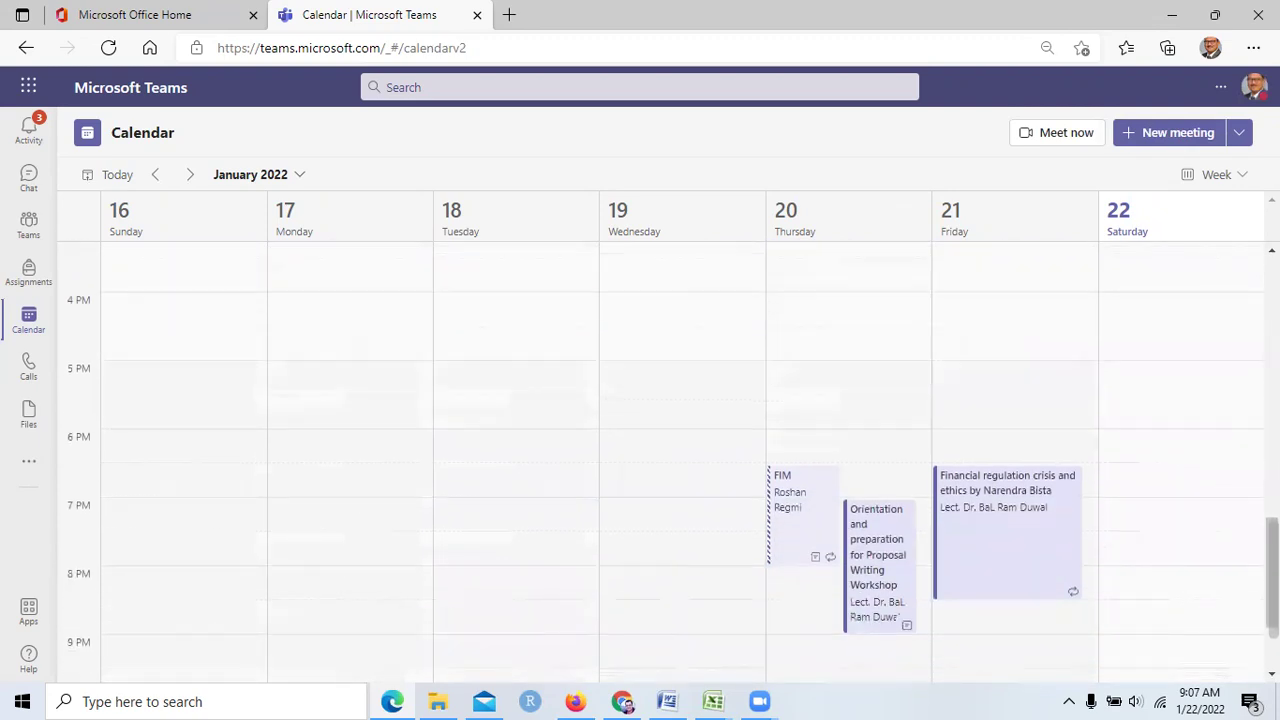
{"action": "scroll", "coordinate": [672, 462], "scroll_direction": "down", "scroll_amount": 3}
{"action": "scroll", "coordinate": [672, 462], "scroll_direction": "up", "scroll_amount": 15}
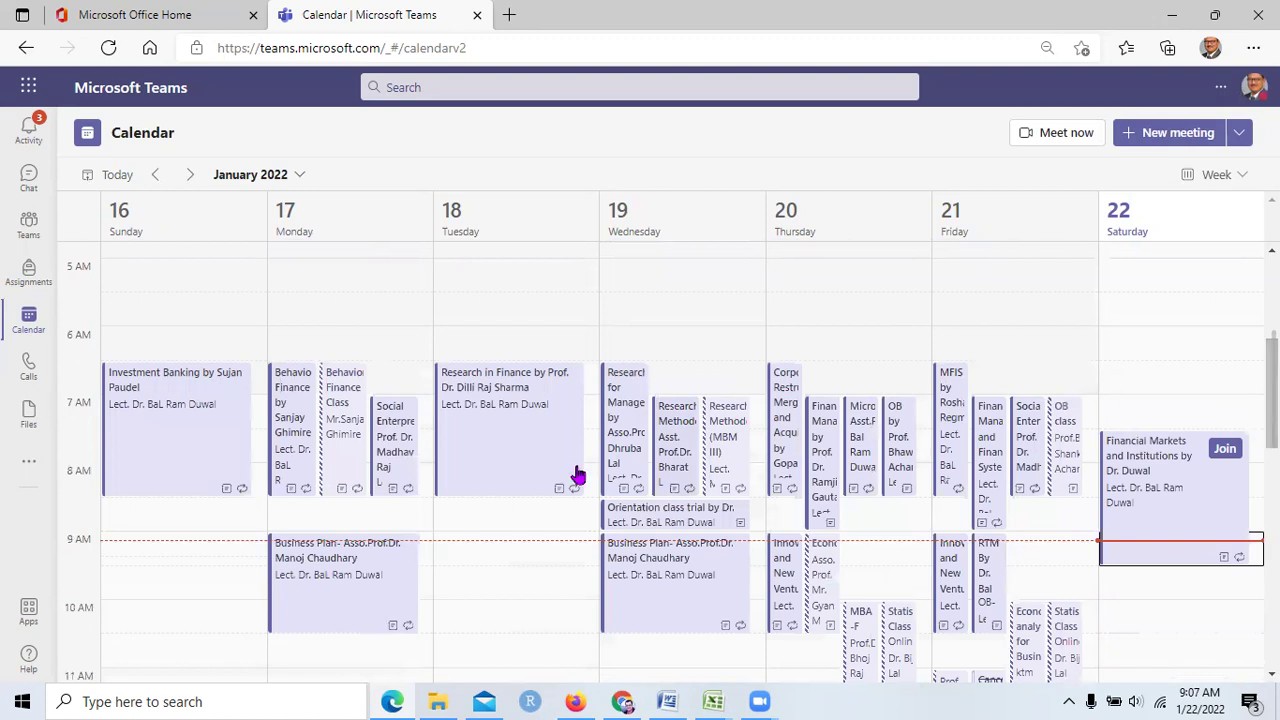
Step: Start a new meeting from the Sunday 10:00 AM calendar slot and title it "Tutorial Class"
{"action": "left_click", "coordinate": [171, 620]}
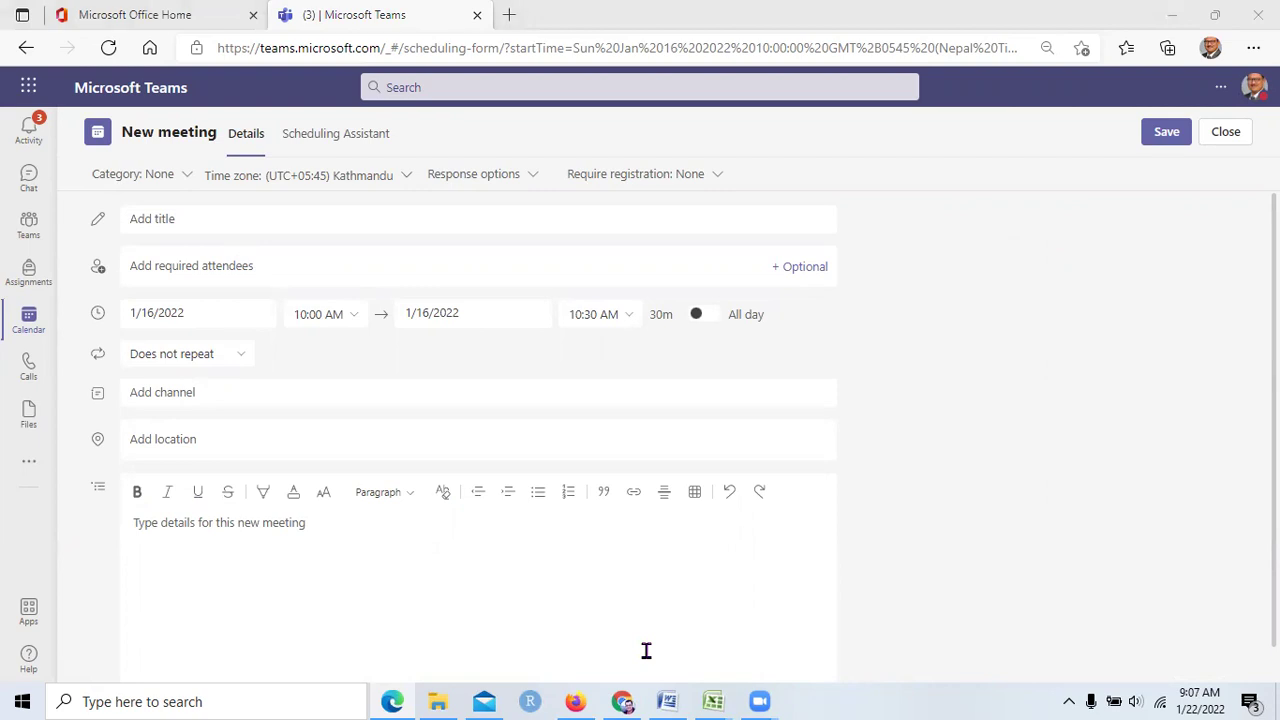
{"action": "left_click", "coordinate": [247, 216]}
{"action": "type", "text": "Tutorial"}
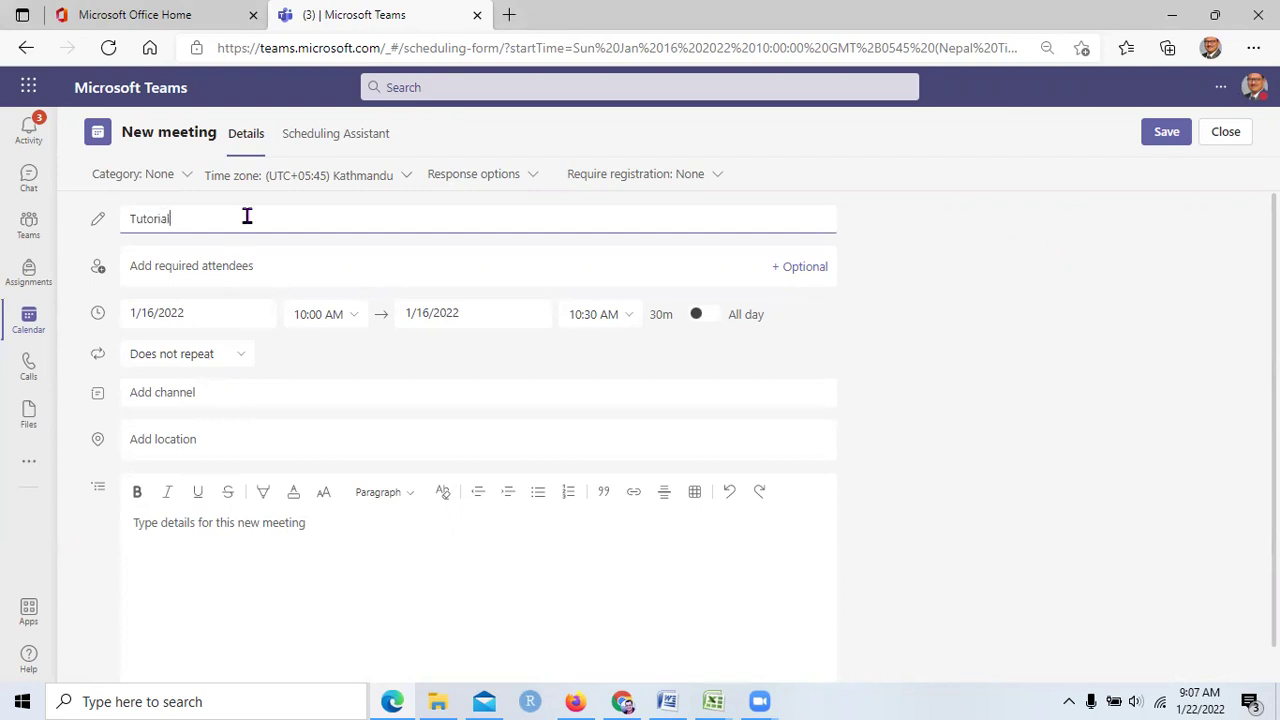
{"action": "type", "text": " Class"}
Step: Set the meeting date to 1/22/2022 and its end time to 12:00 PM
{"action": "left_click", "coordinate": [230, 312]}
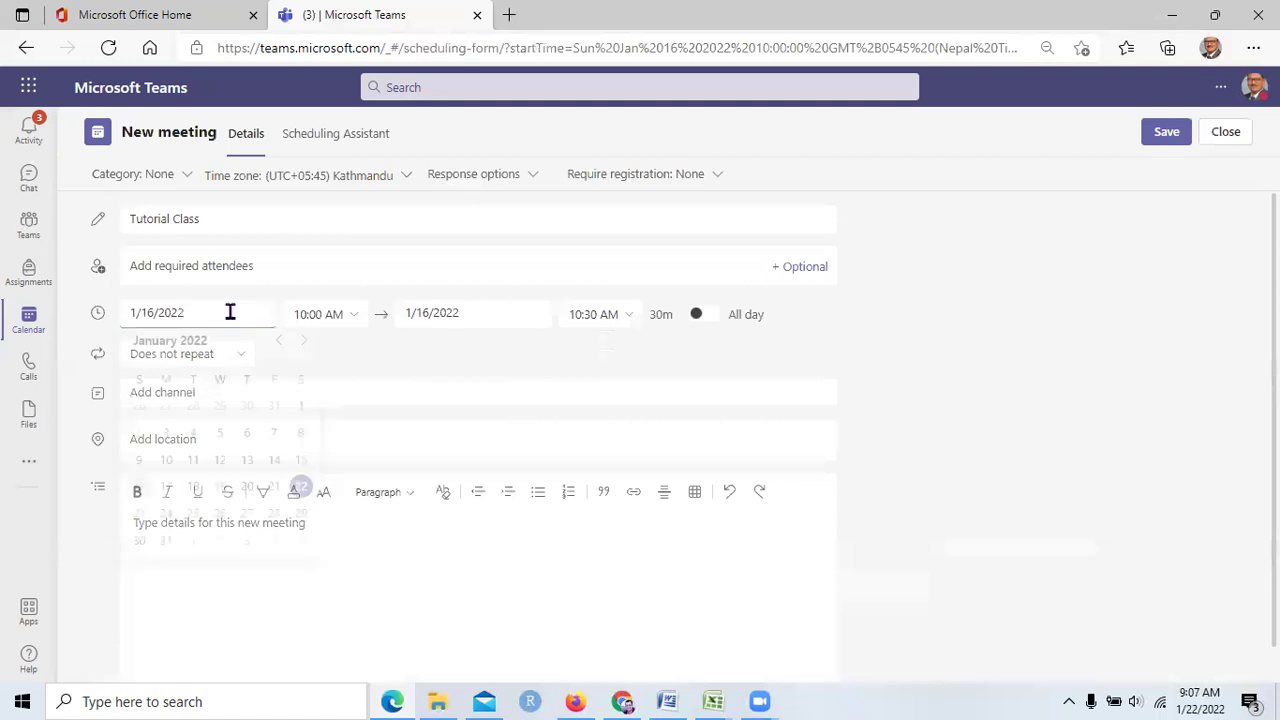
{"action": "left_click", "coordinate": [301, 492]}
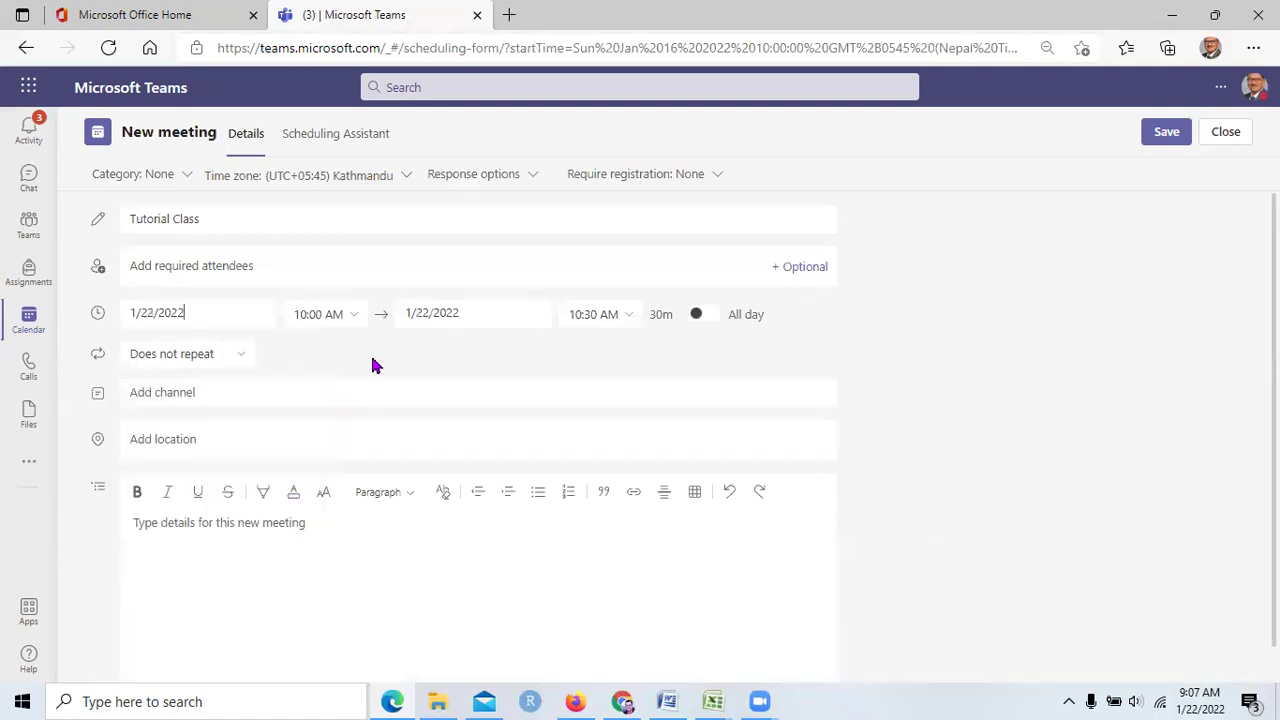
{"action": "left_click", "coordinate": [629, 318]}
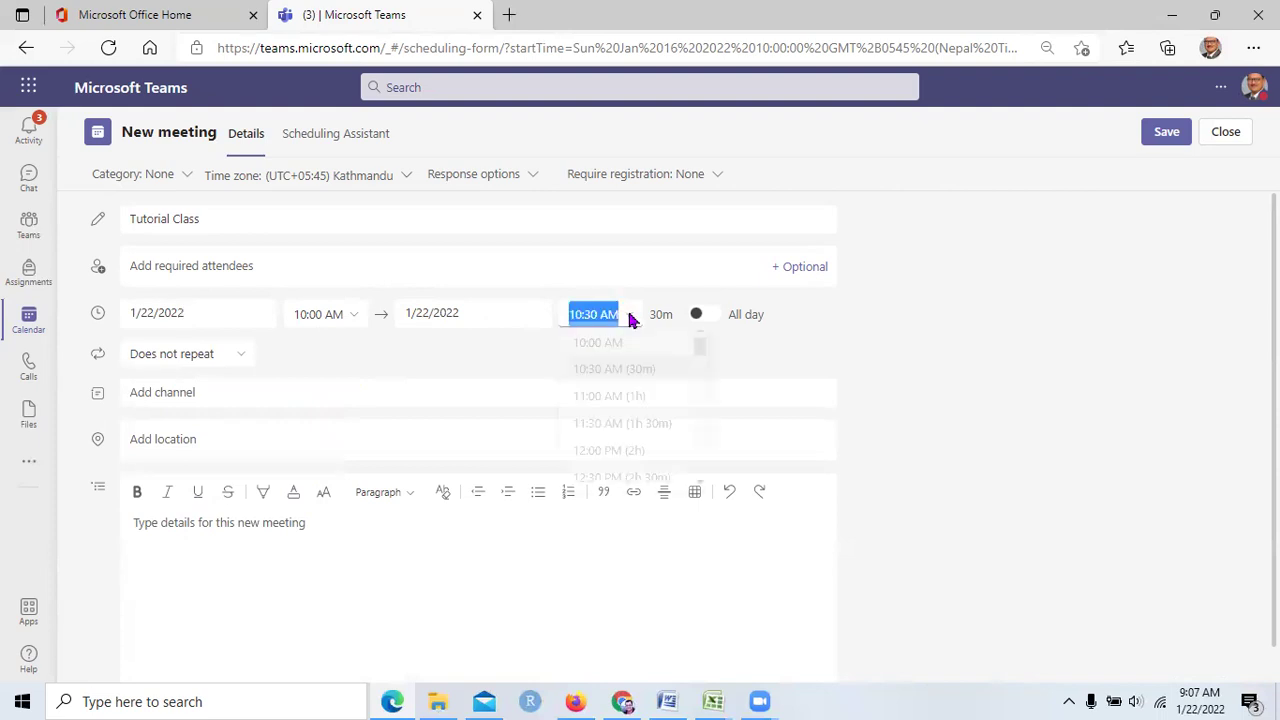
{"action": "left_click", "coordinate": [640, 458]}
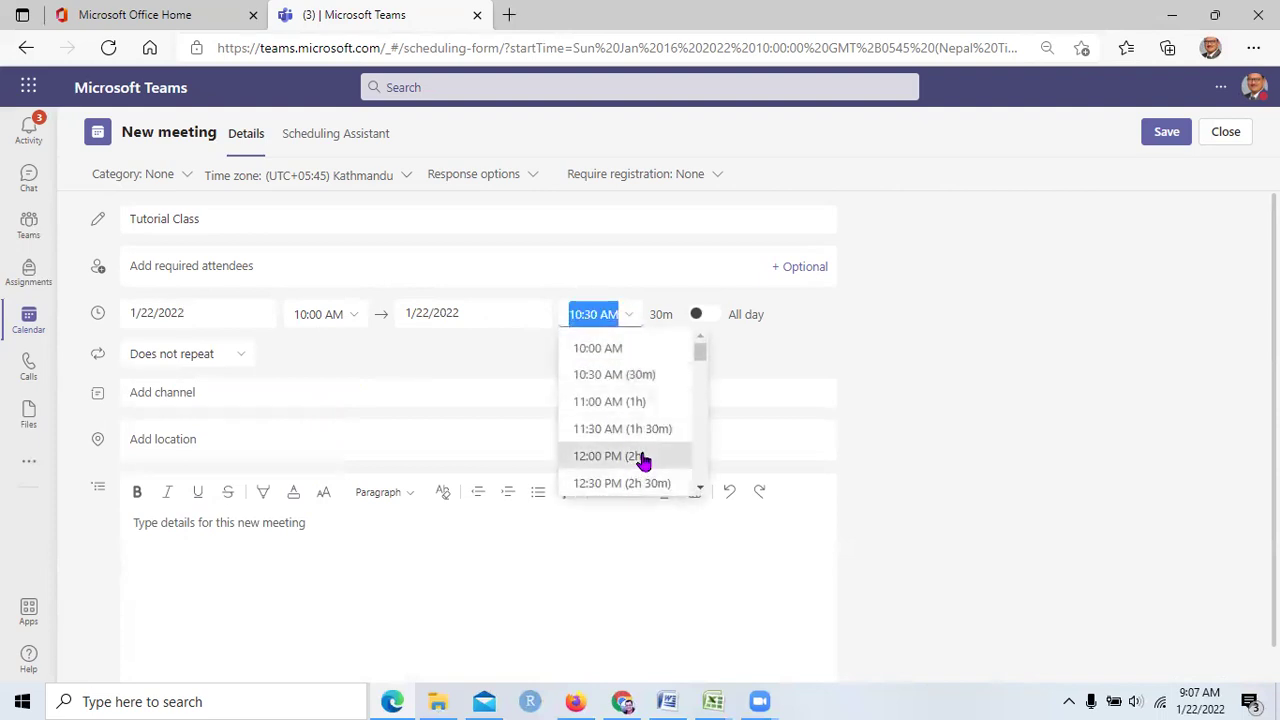
Step: Give the meeting a custom weekly recurrence with only Sunday and Tuesday selected
{"action": "left_click", "coordinate": [236, 357]}
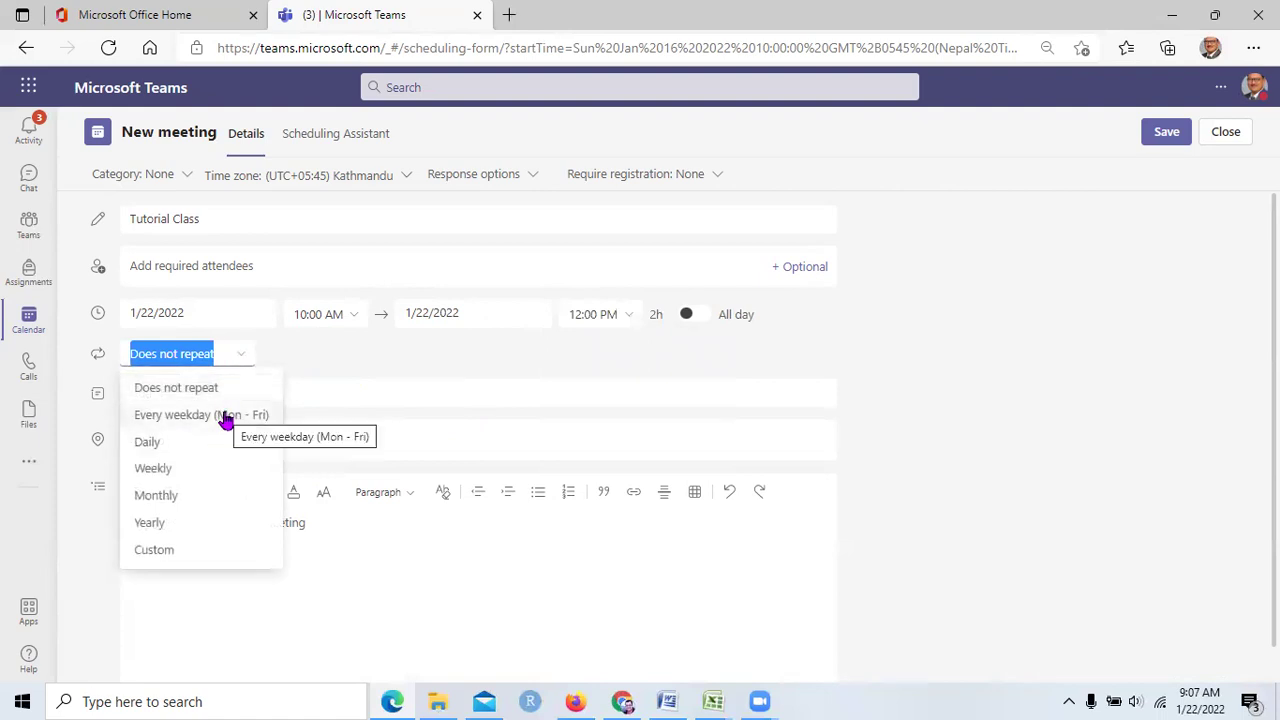
{"action": "left_click", "coordinate": [226, 420]}
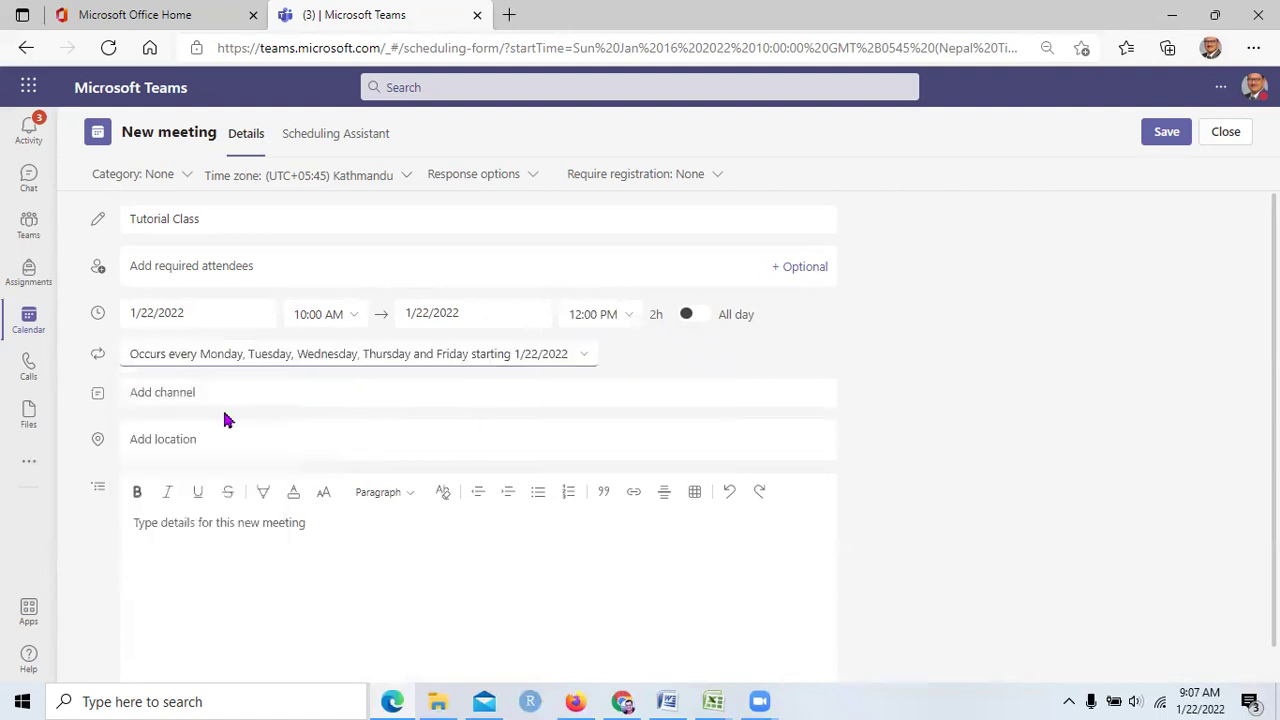
{"action": "left_click", "coordinate": [584, 358]}
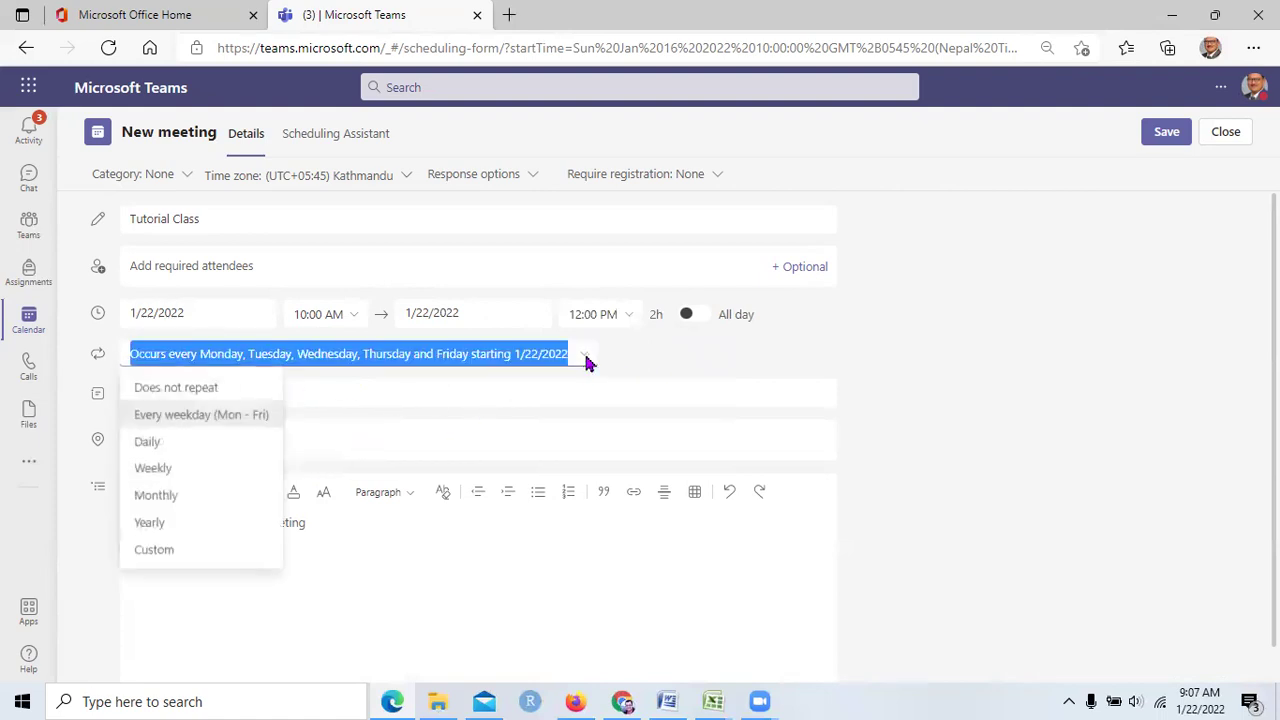
{"action": "left_click", "coordinate": [192, 552]}
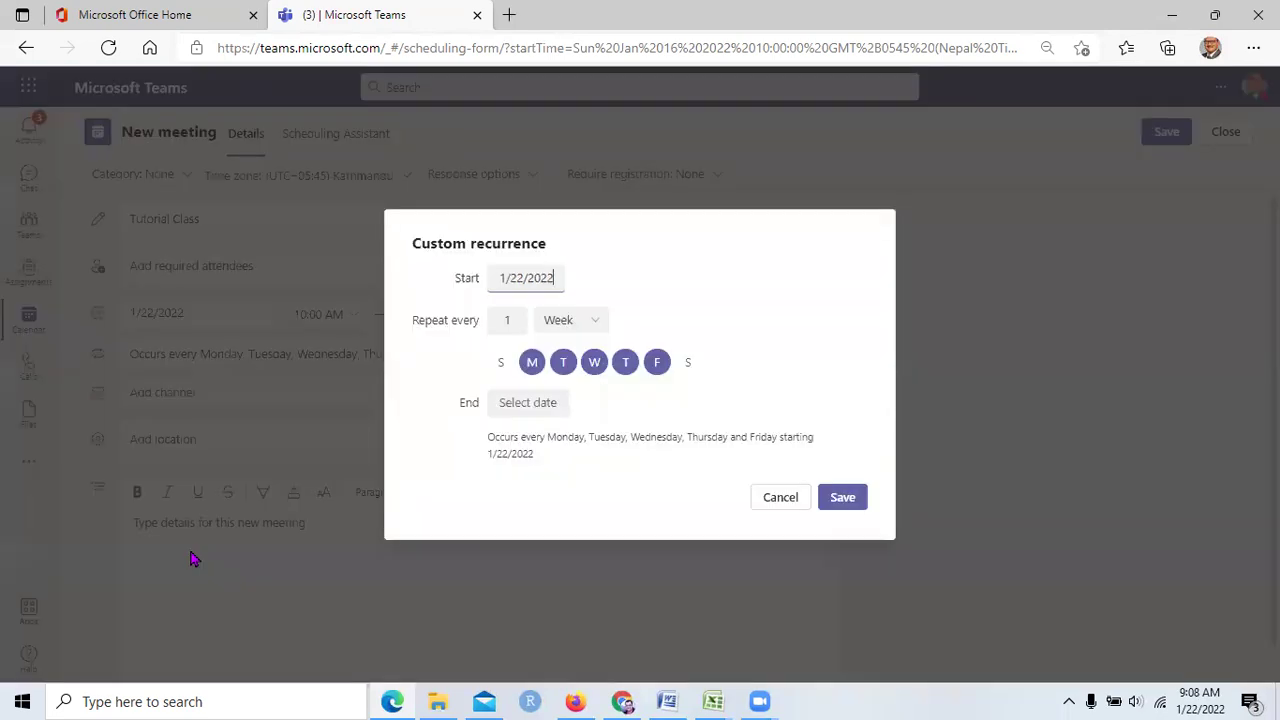
{"action": "left_click", "coordinate": [501, 363]}
{"action": "left_click", "coordinate": [532, 364]}
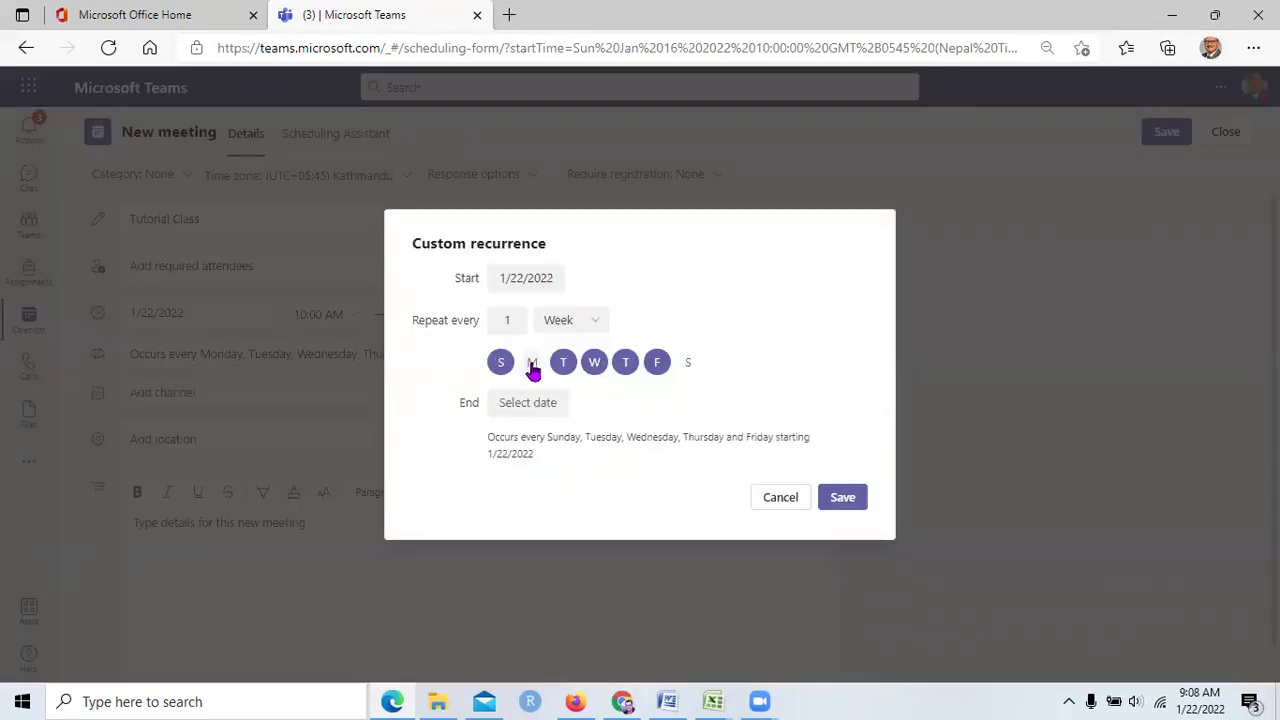
{"action": "left_click", "coordinate": [594, 362]}
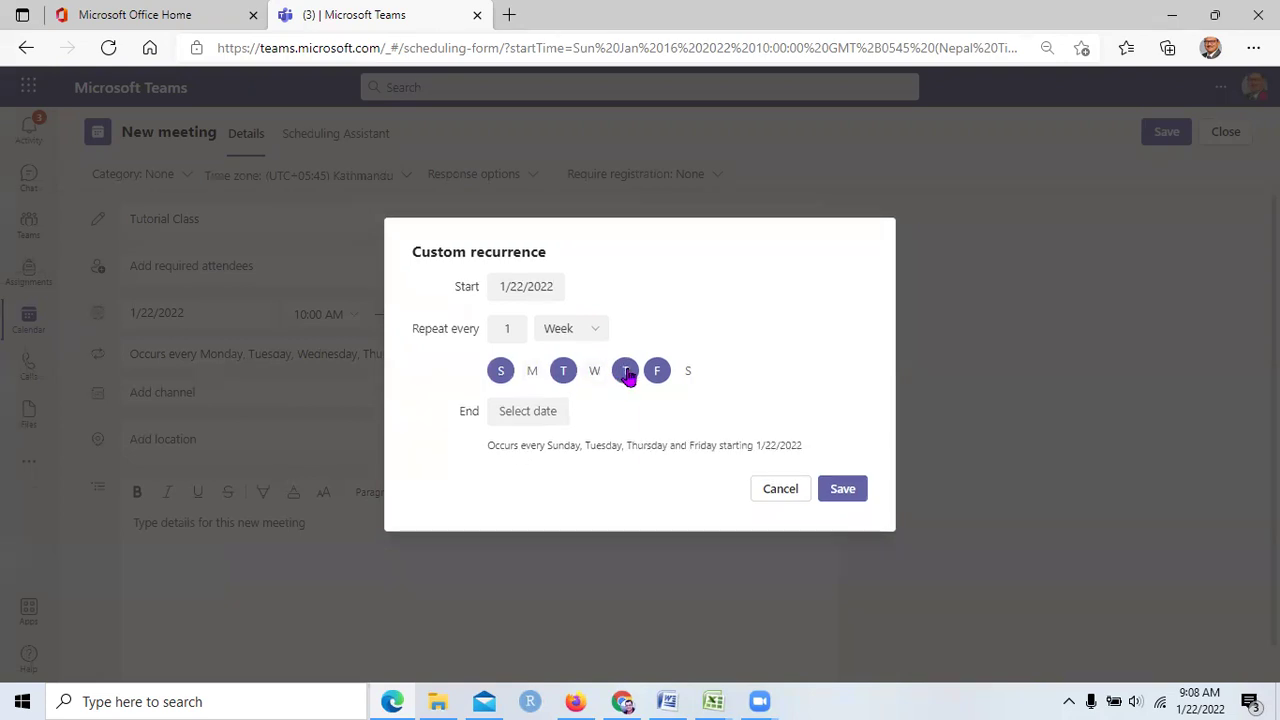
{"action": "left_click", "coordinate": [626, 372]}
{"action": "left_click", "coordinate": [657, 373]}
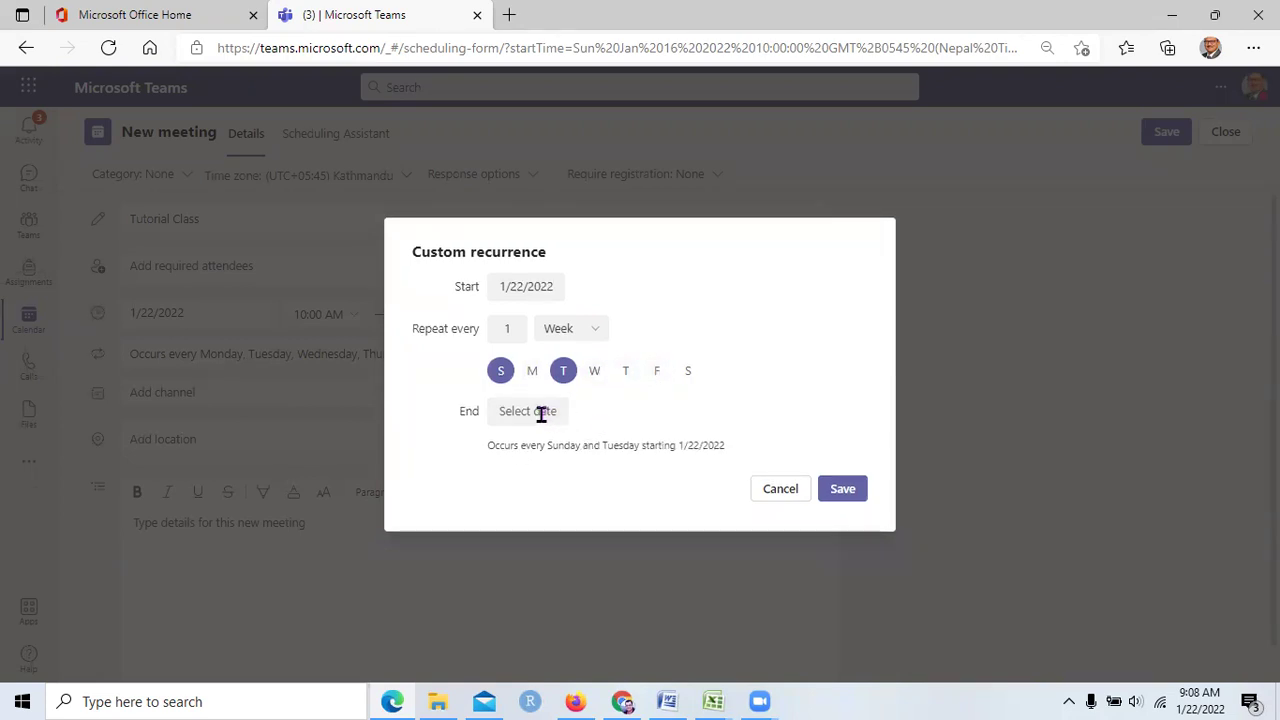
Step: Set the recurrence's end date to 1/31/2022 and save the custom recurrence
{"action": "left_click", "coordinate": [541, 412]}
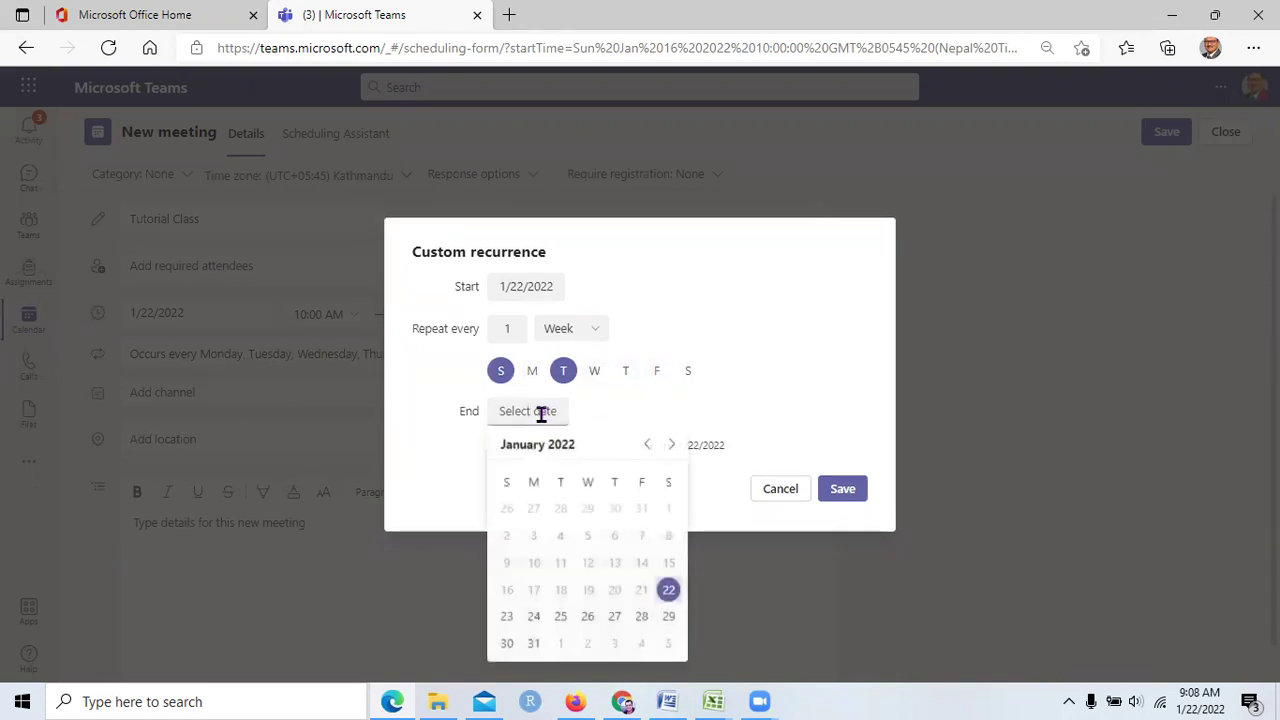
{"action": "left_click", "coordinate": [535, 643]}
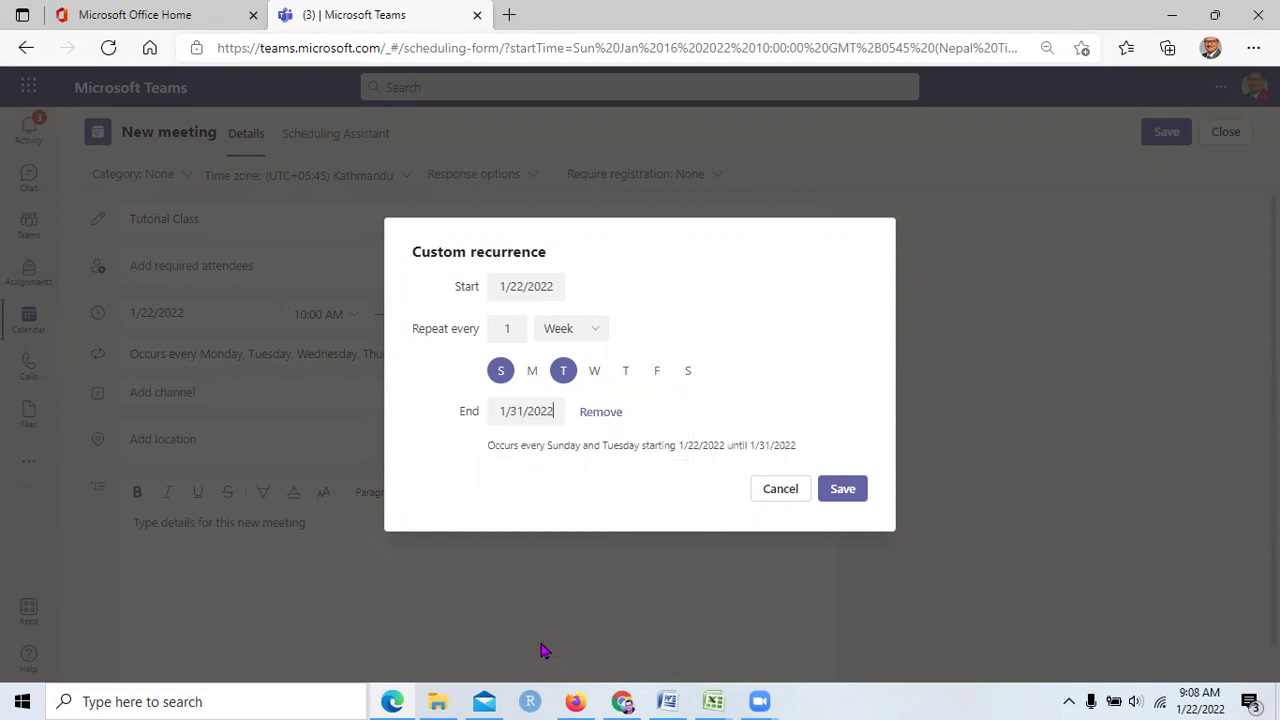
{"action": "left_click", "coordinate": [843, 489]}
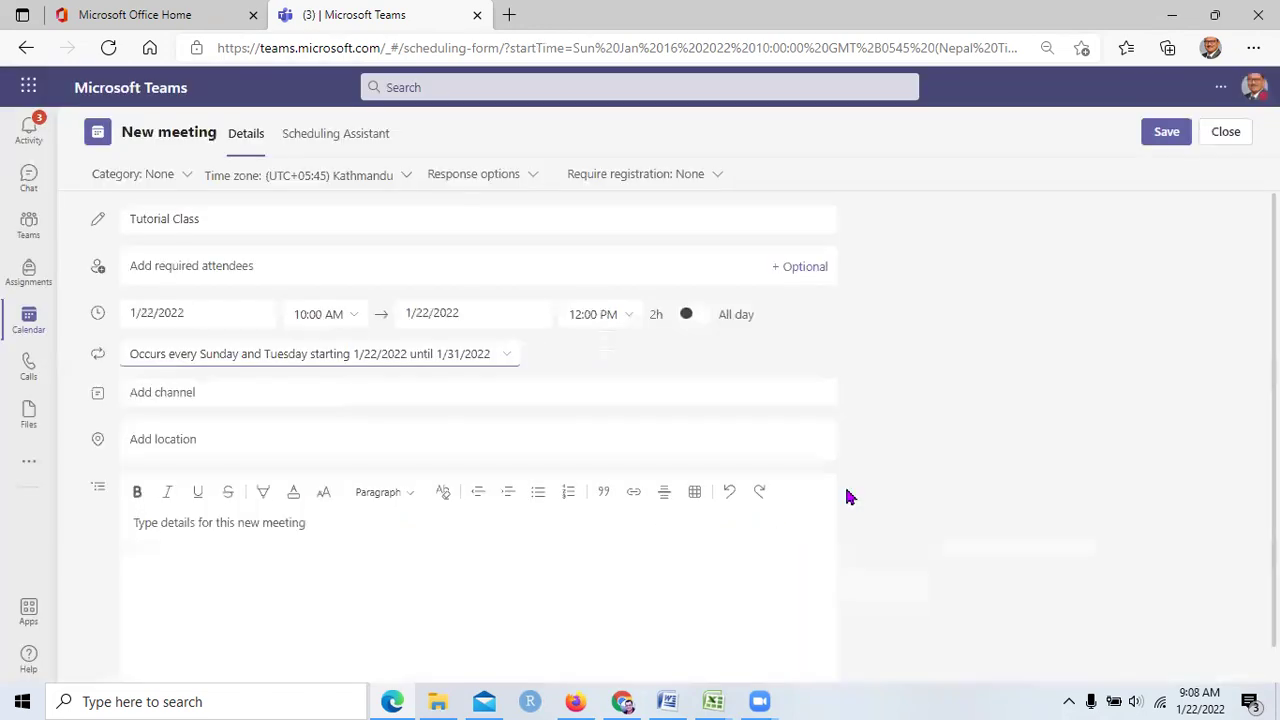
Step: Search the channels for "mba" and add OB and Talent Management from MBA-Marketing I semester 2078 to the meeting
{"action": "left_click", "coordinate": [279, 395]}
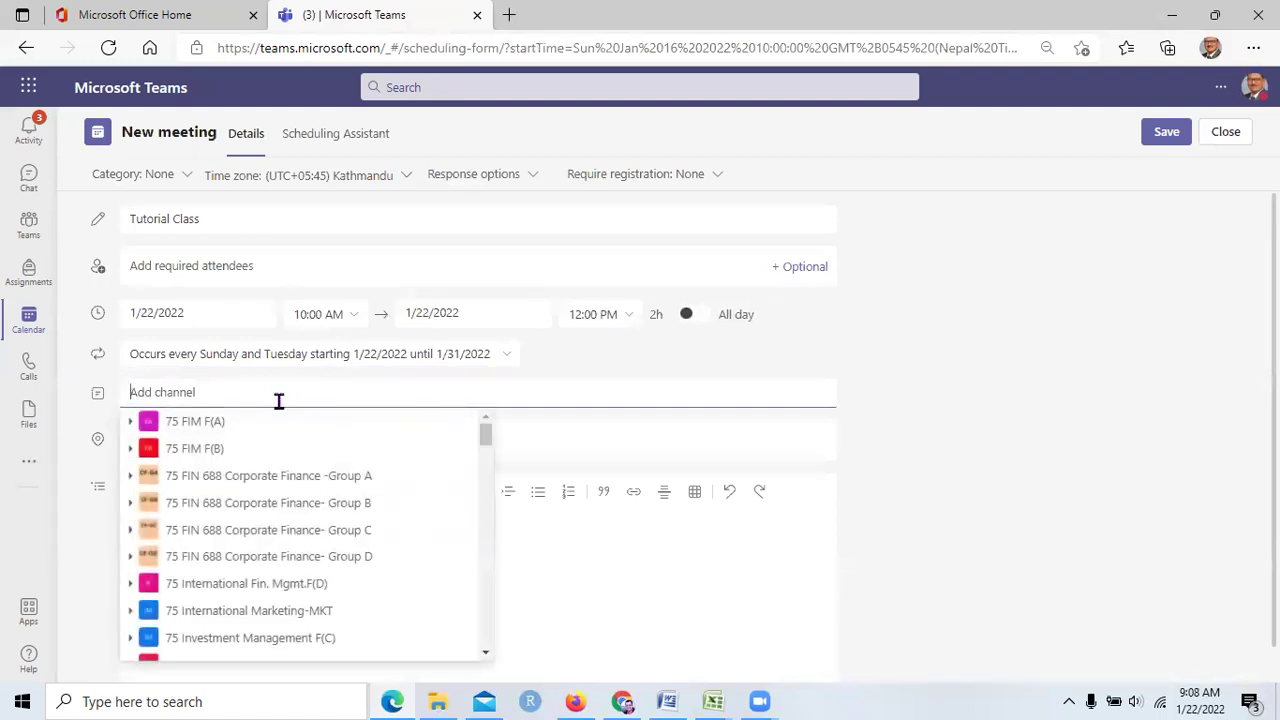
{"action": "type", "text": "mba"}
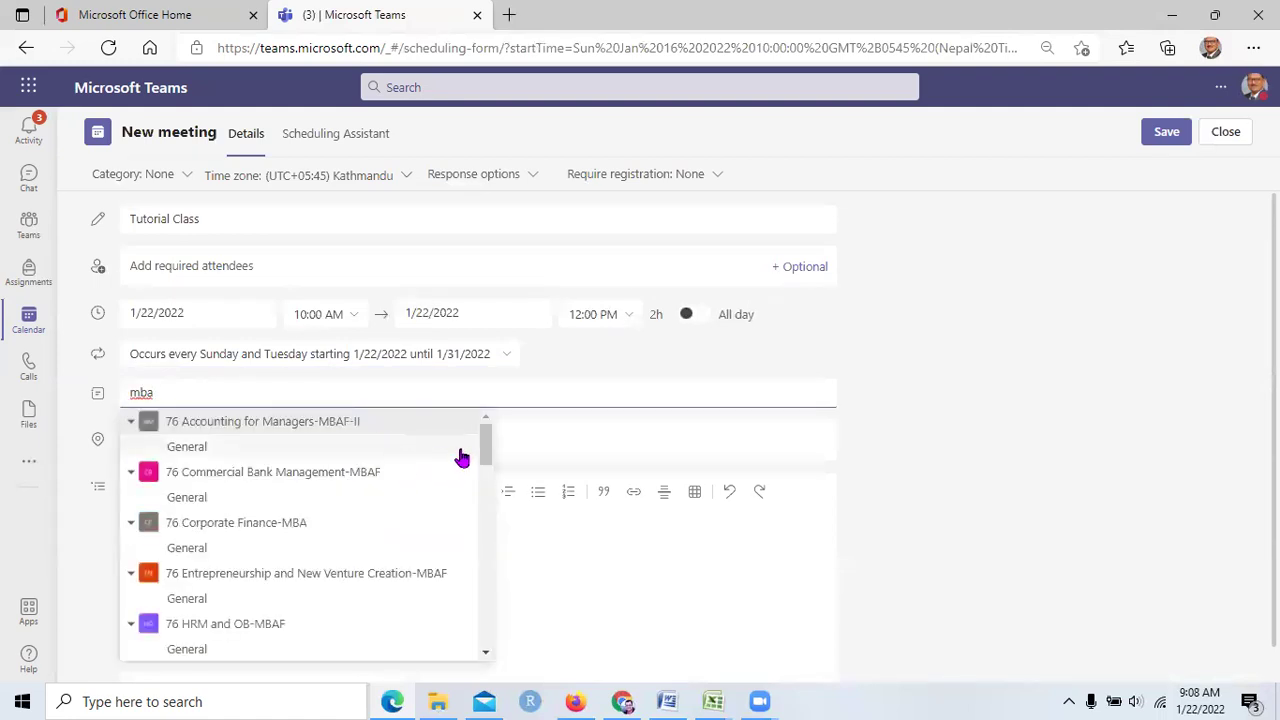
{"action": "left_click_drag", "start_coordinate": [485, 453], "coordinate": [500, 614]}
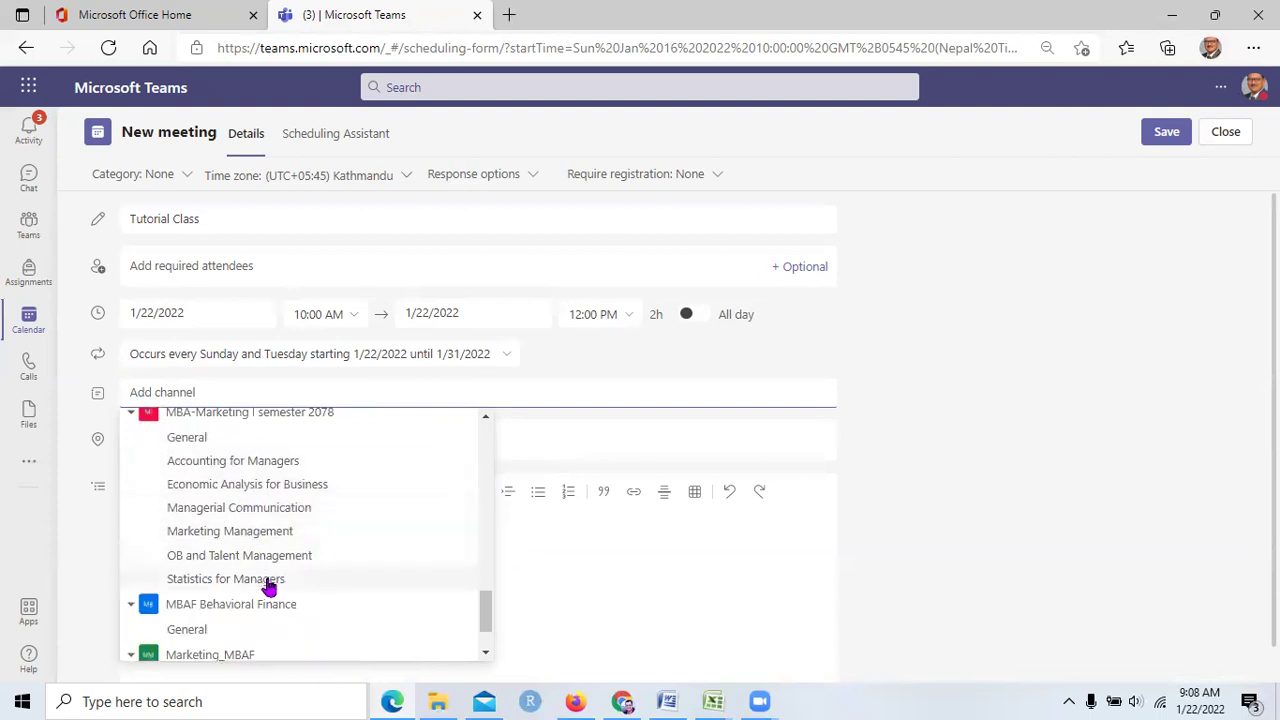
{"action": "left_click", "coordinate": [273, 556]}
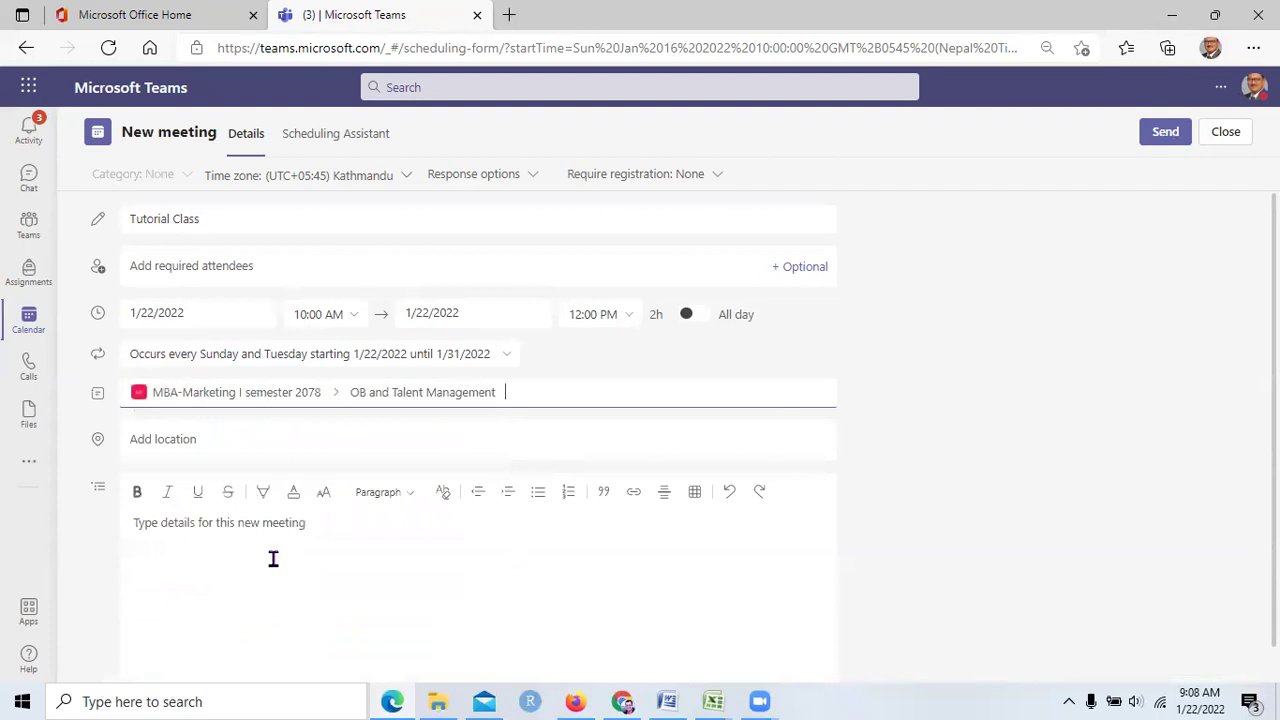
Step: Enter "this is only for tutorial purpose." and "thanks" on separate lines as the meeting details and send the invitation
{"action": "left_click", "coordinate": [337, 551]}
{"action": "type", "text": "this is onb"}
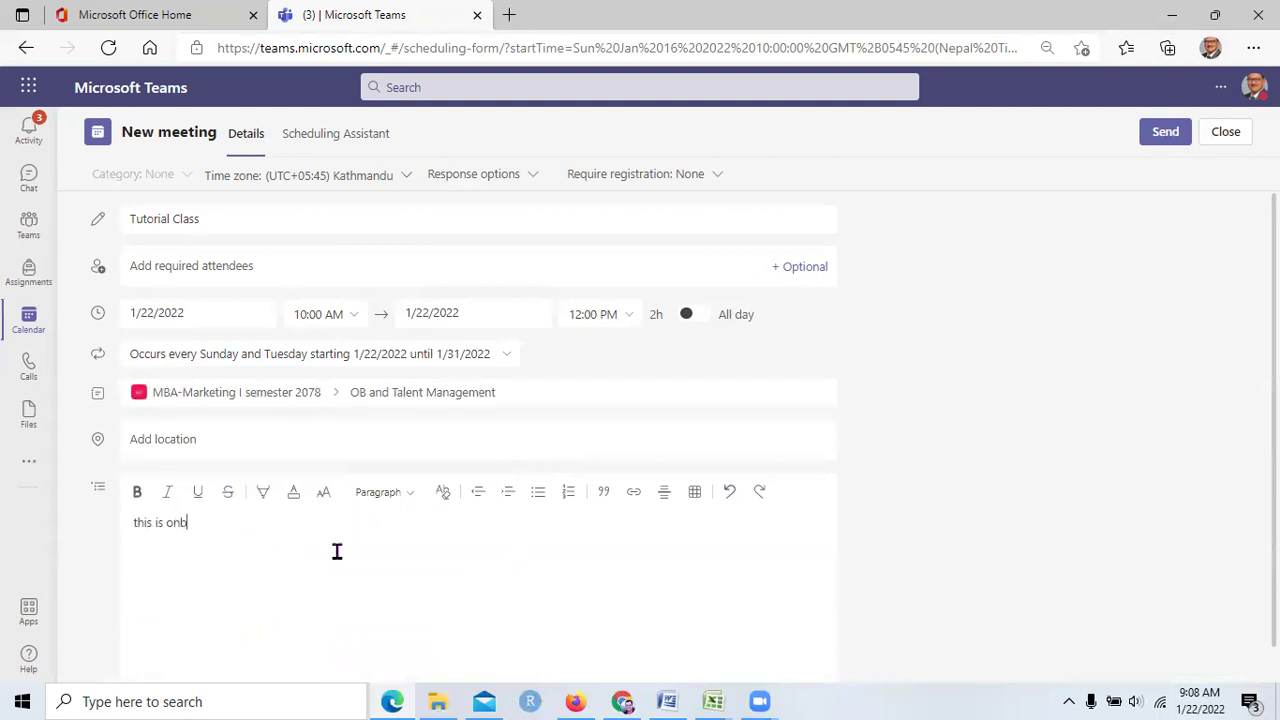
{"action": "type", "text": "ly for tutorial purp"}
{"action": "type", "text": "os"}
{"action": "type", "text": "anks"}
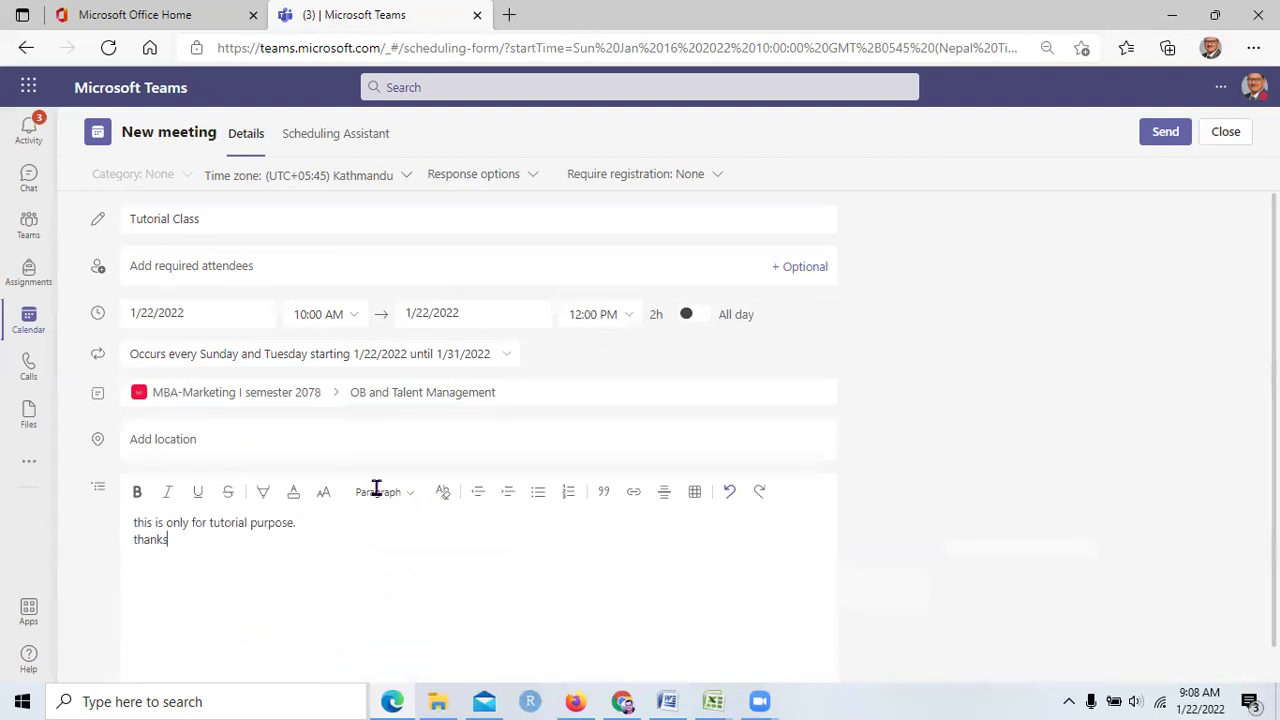
{"action": "left_click", "coordinate": [1170, 140]}
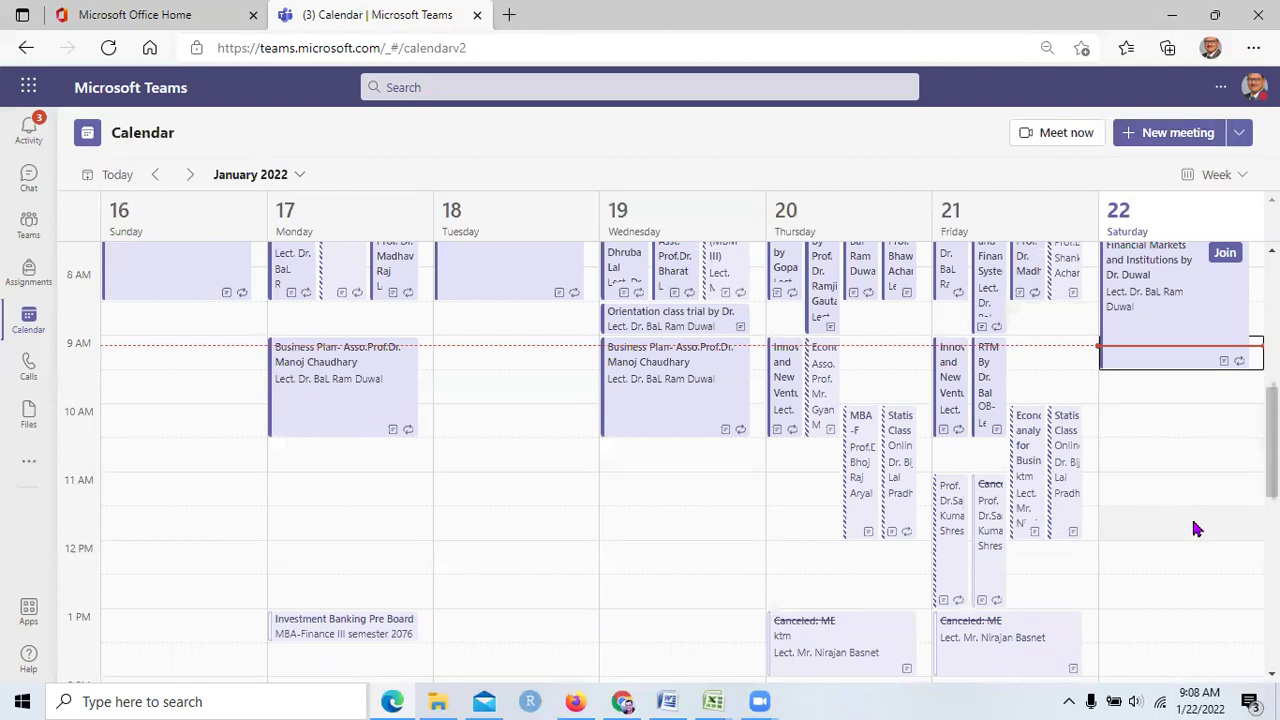
Step: Show the January 23–29 week in the calendar and open the first Tutorial Class on Sunday the 23rd
{"action": "left_click", "coordinate": [194, 174]}
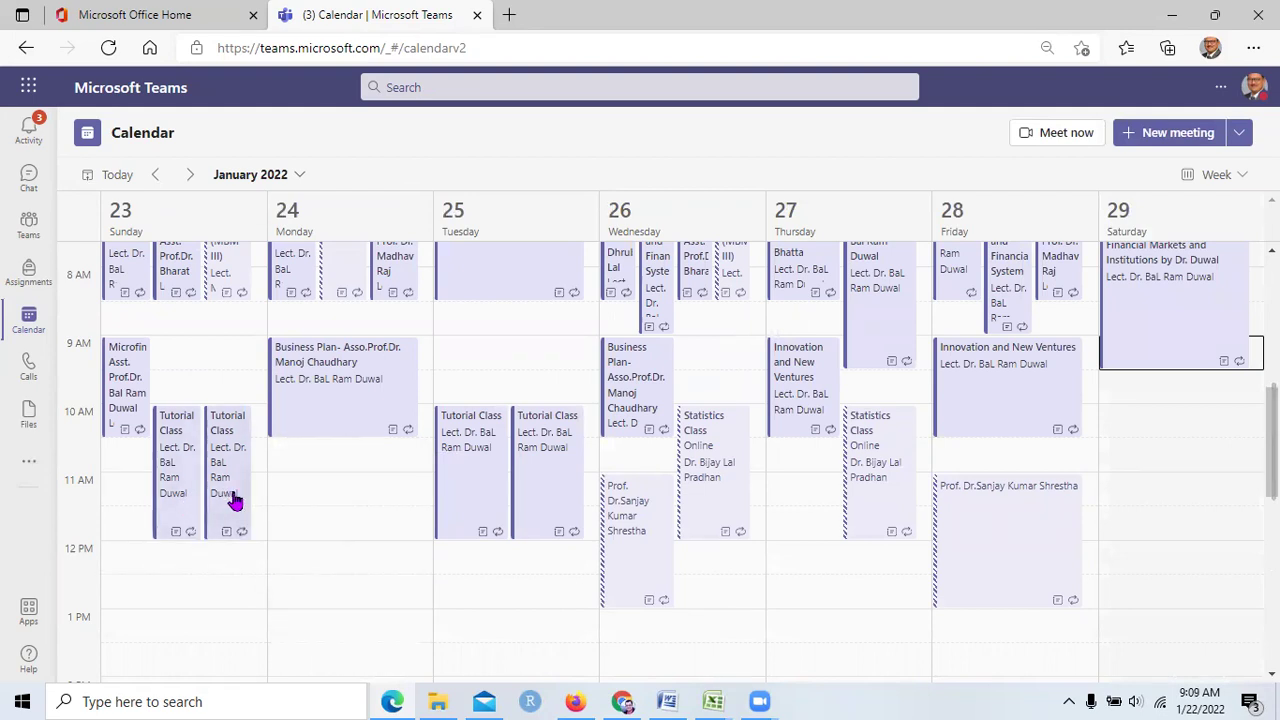
{"action": "double_click", "coordinate": [178, 486]}
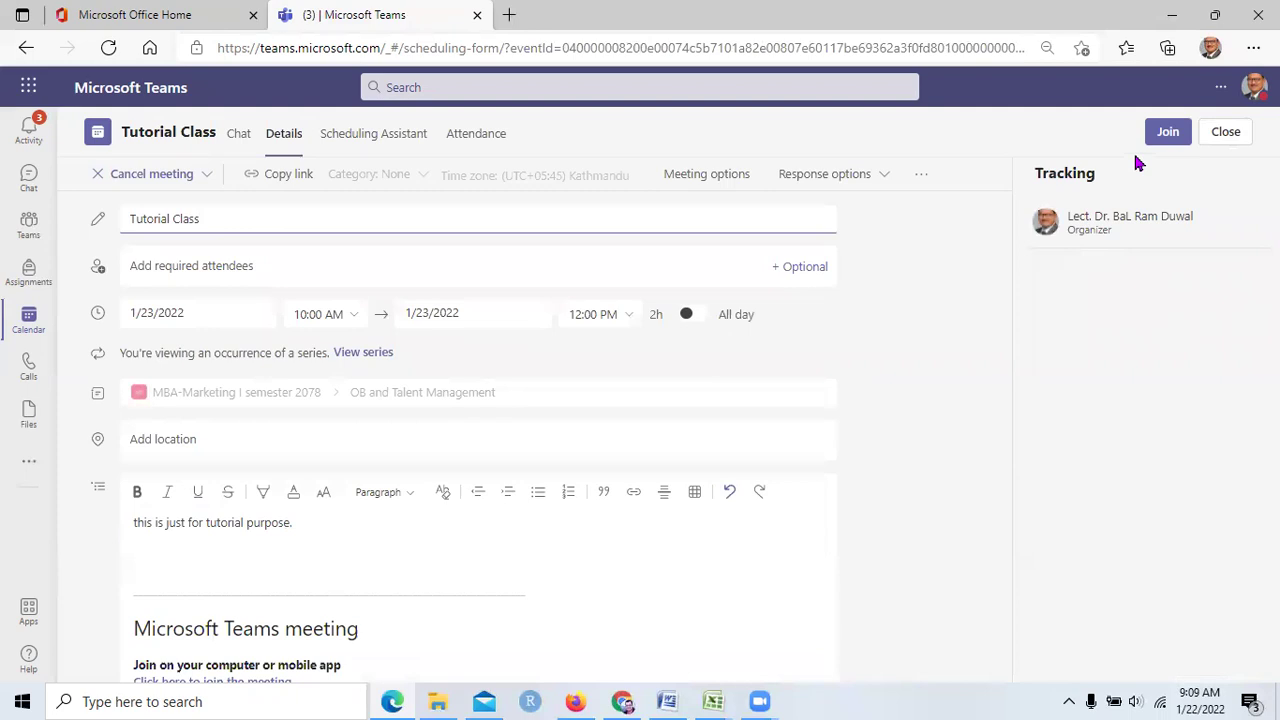
Step: Close the Tutorial Class details and look over the January 23–29 week's schedule for the Tutorial Class entries
{"action": "left_click", "coordinate": [1226, 135]}
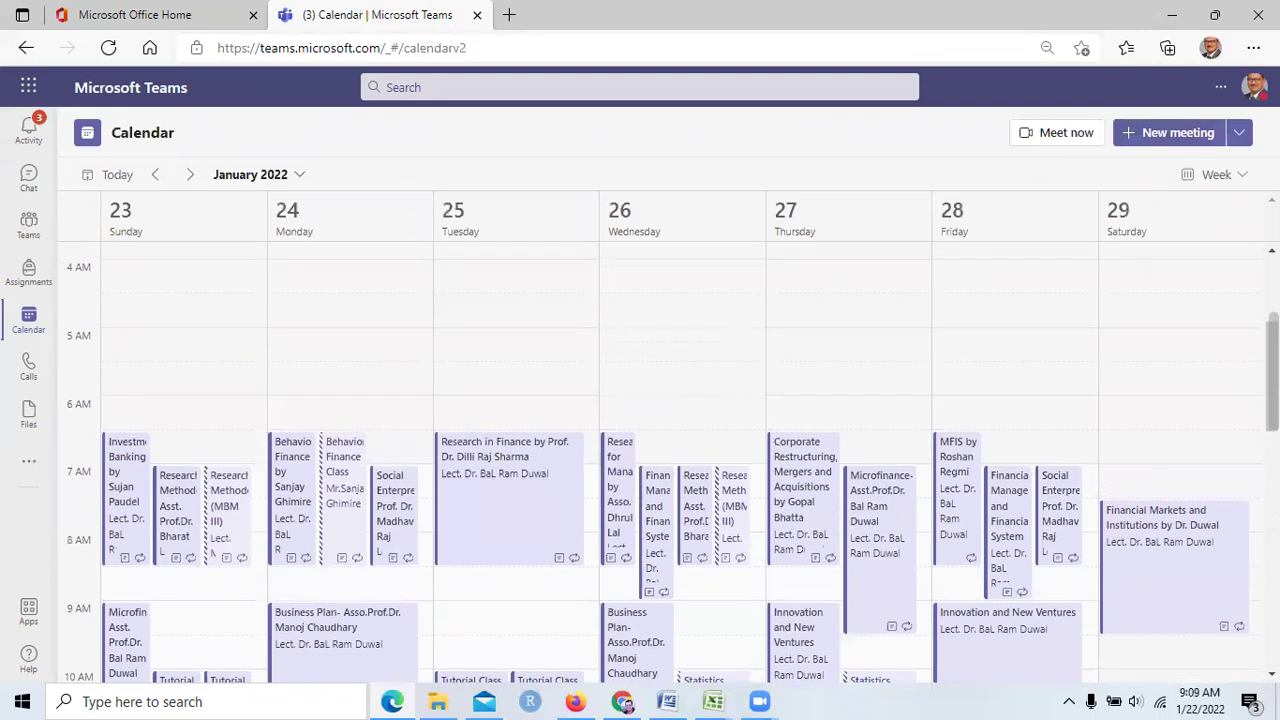
{"action": "scroll", "coordinate": [672, 460], "scroll_direction": "down", "scroll_amount": 7}
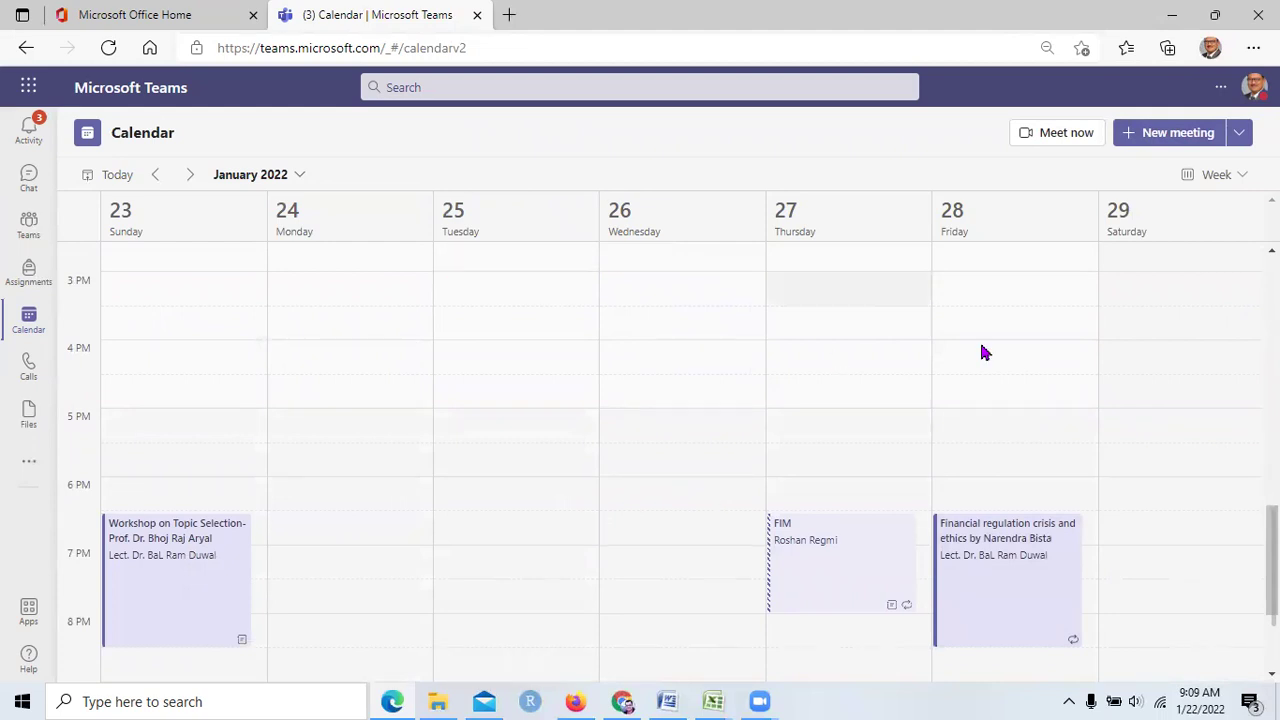
{"action": "scroll", "coordinate": [610, 262], "scroll_direction": "up", "scroll_amount": 9}
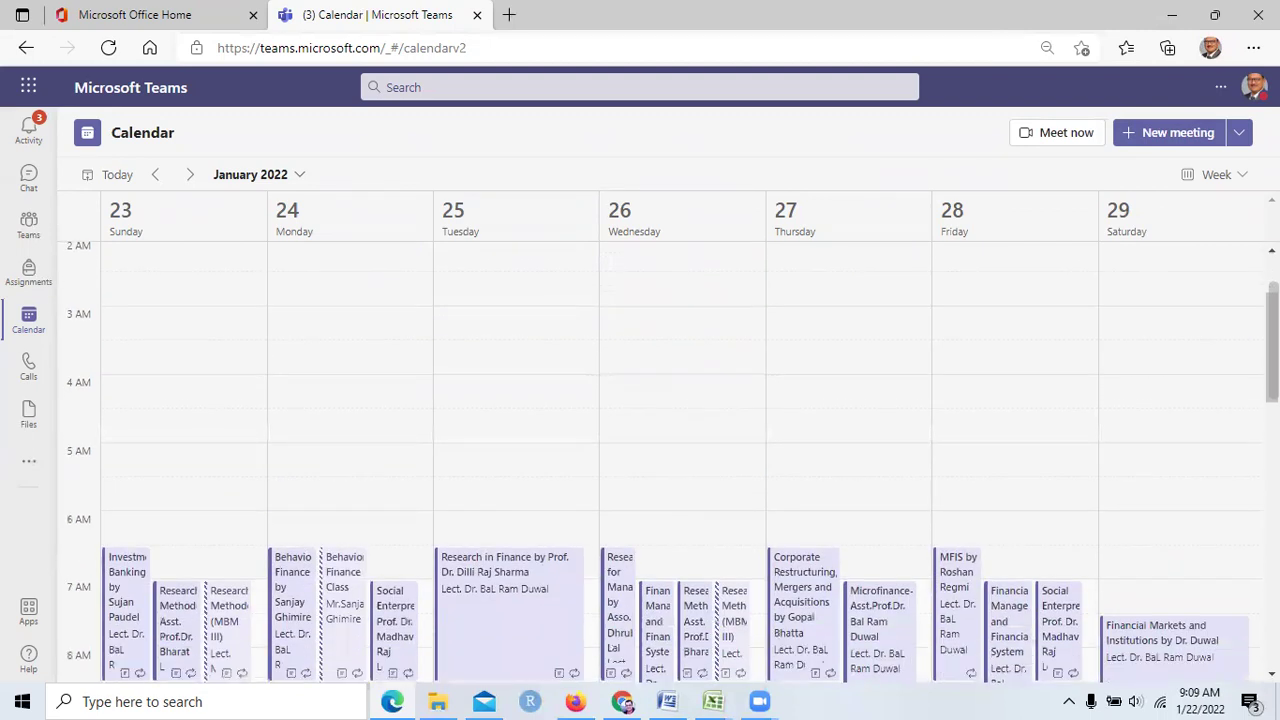
{"action": "scroll", "coordinate": [865, 314], "scroll_direction": "down", "scroll_amount": 3}
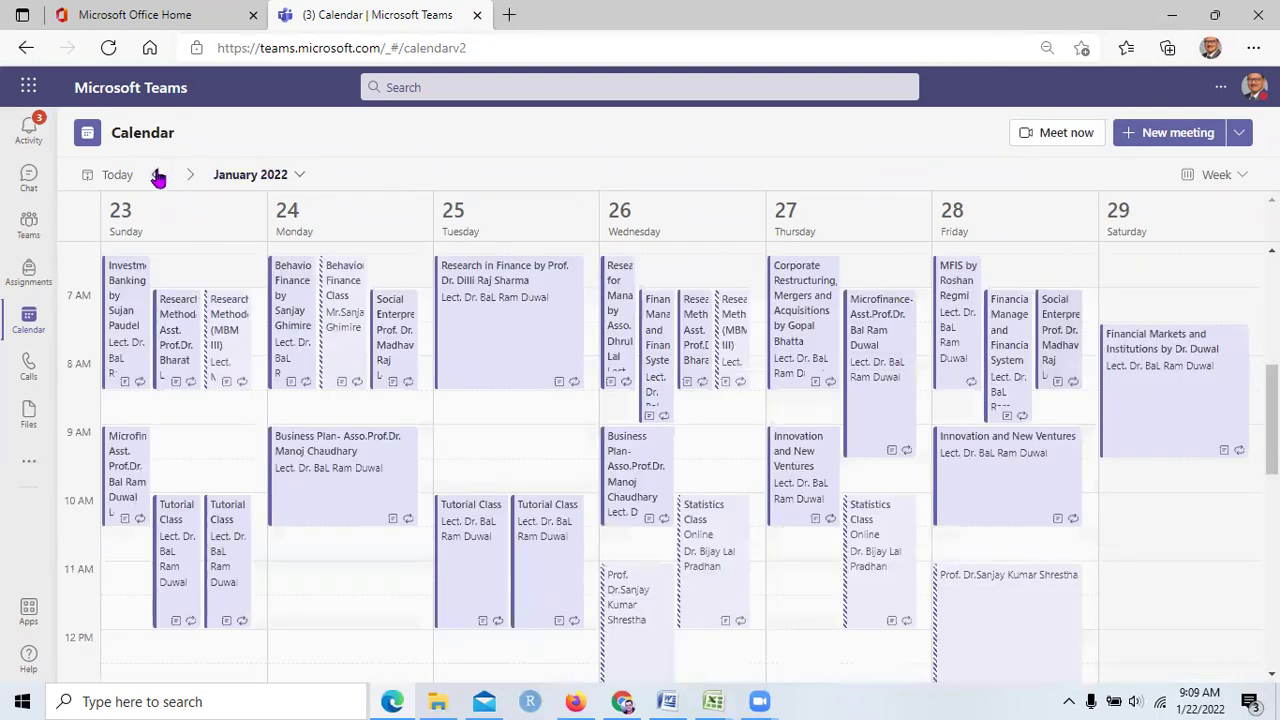
Step: Return the calendar to the January 16–22 week and look over its scheduled classes around the current day
{"action": "left_click", "coordinate": [156, 175]}
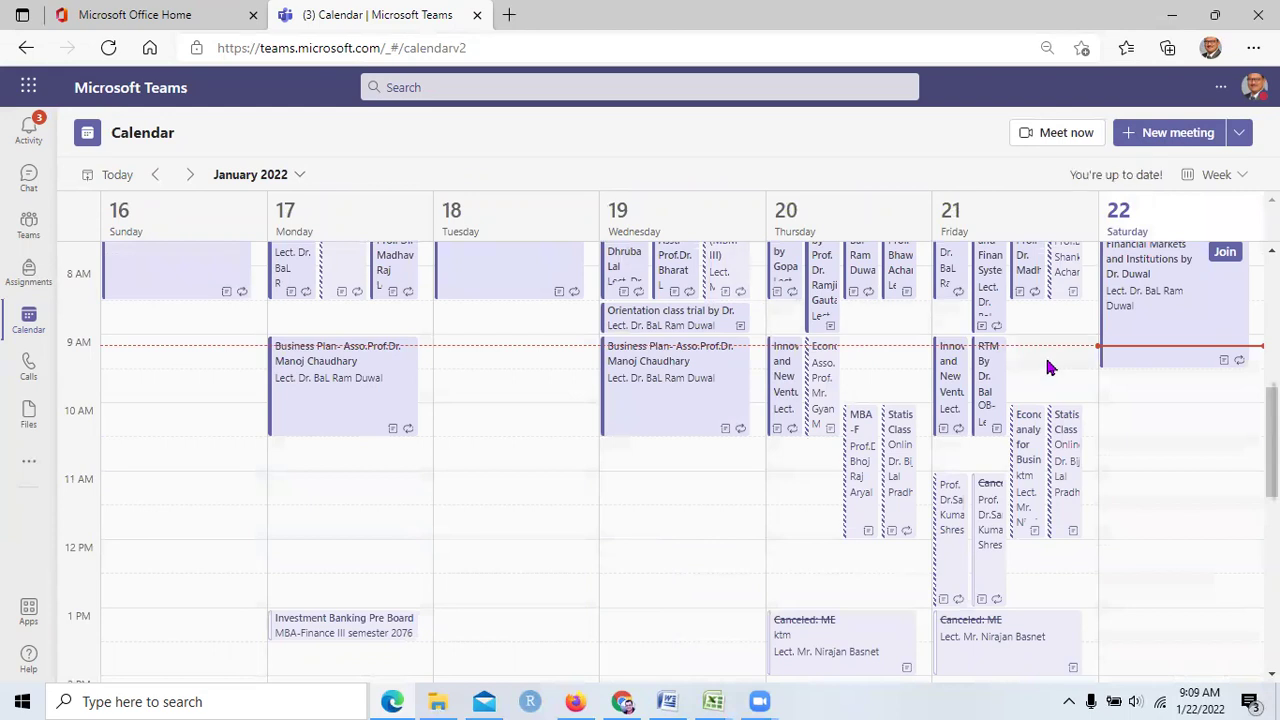
{"action": "scroll", "coordinate": [1224, 441], "scroll_direction": "up", "scroll_amount": 1}
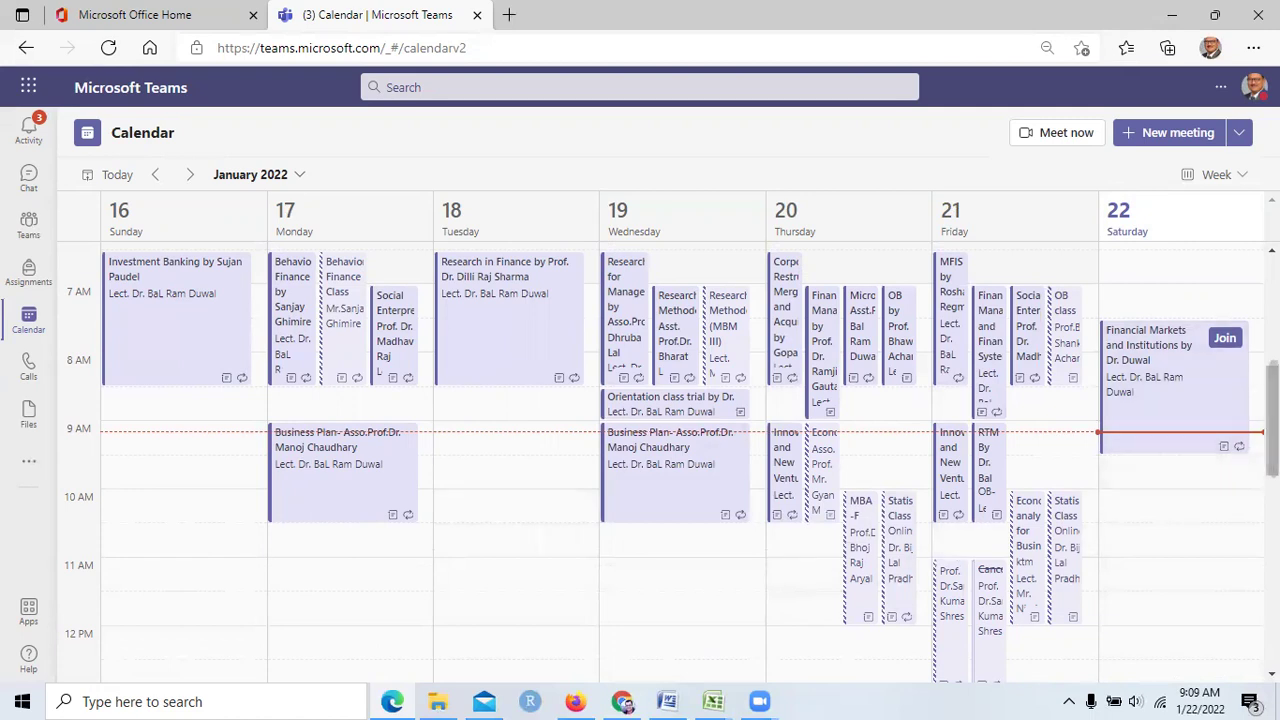
{"action": "scroll", "coordinate": [672, 465], "scroll_direction": "down", "scroll_amount": 3}
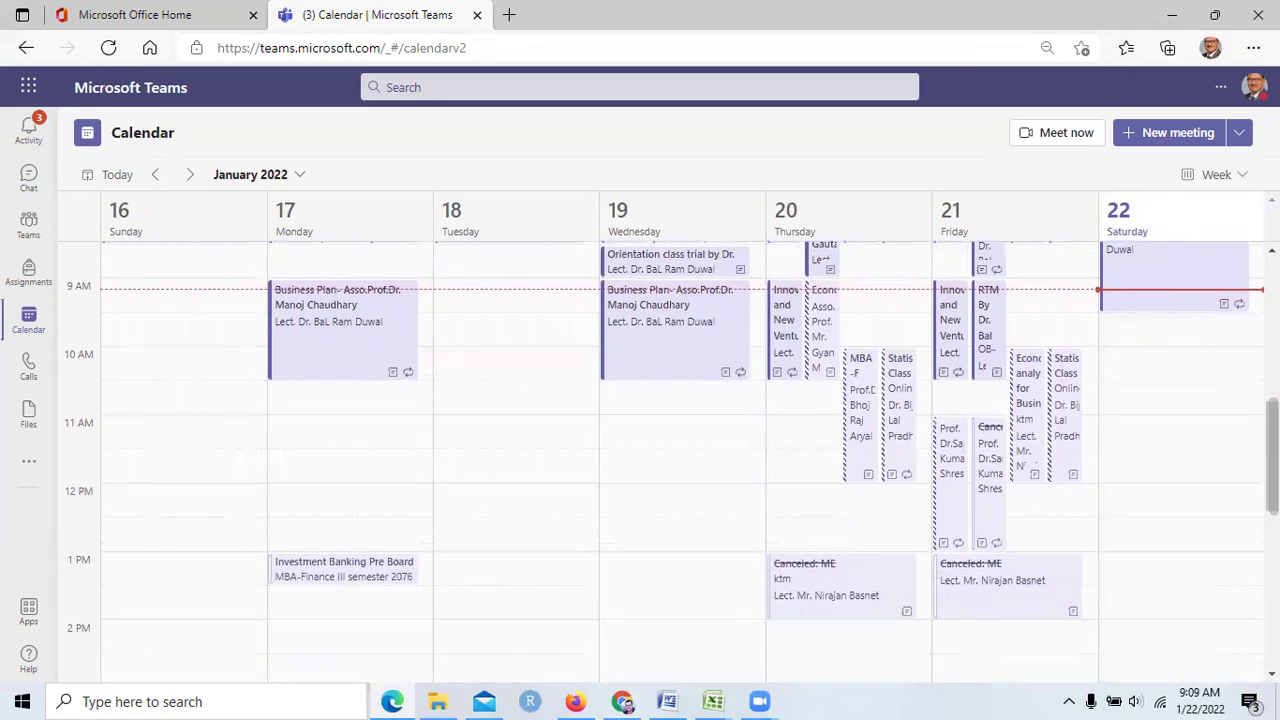